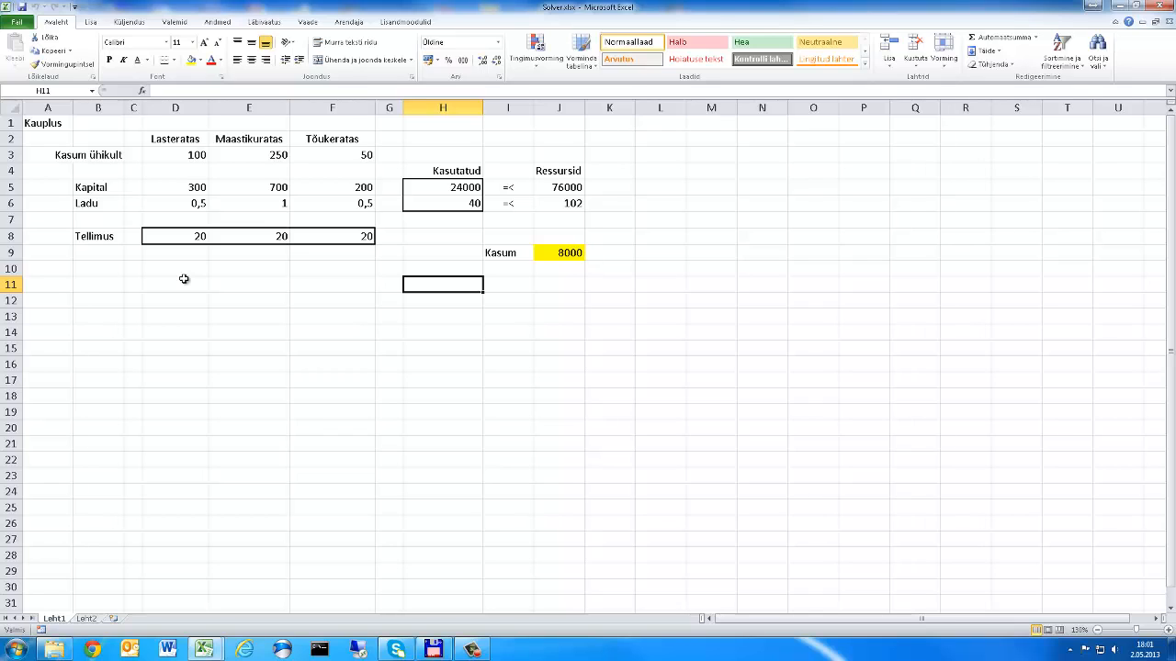
- Examine the available resources, unit profits, capital and storage needs, order quantities and the total profit formula in the Kauplus model
{"action": "left_click", "coordinate": [563, 187]}
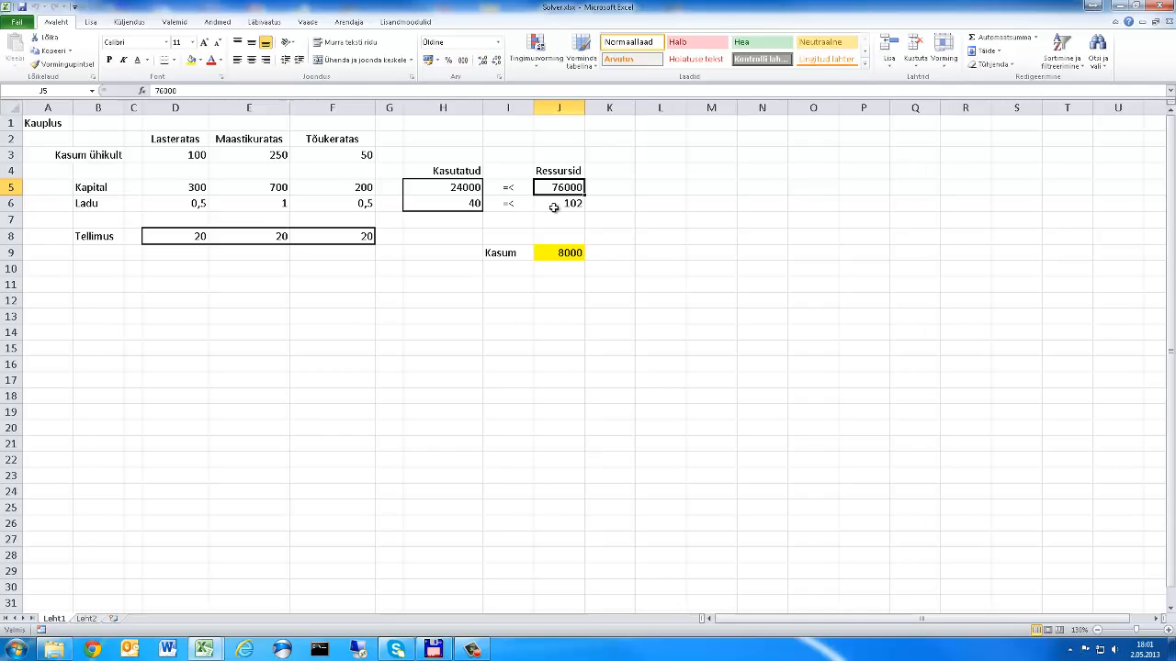
{"action": "left_click", "coordinate": [553, 207]}
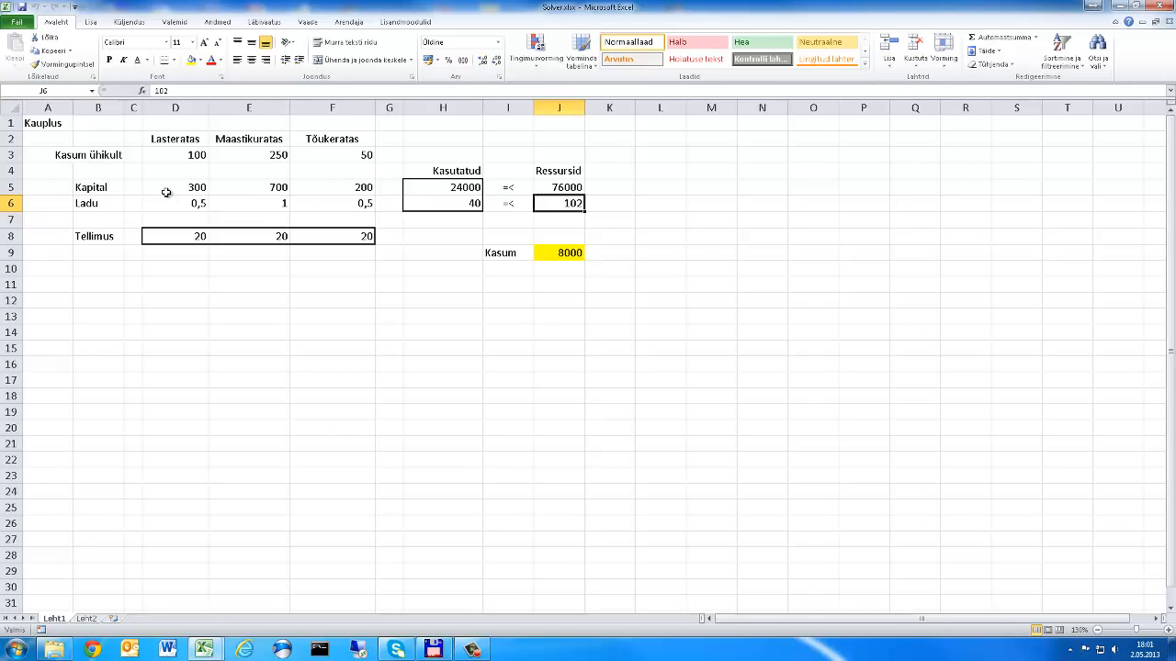
{"action": "left_click_drag", "start_coordinate": [167, 192], "coordinate": [308, 191]}
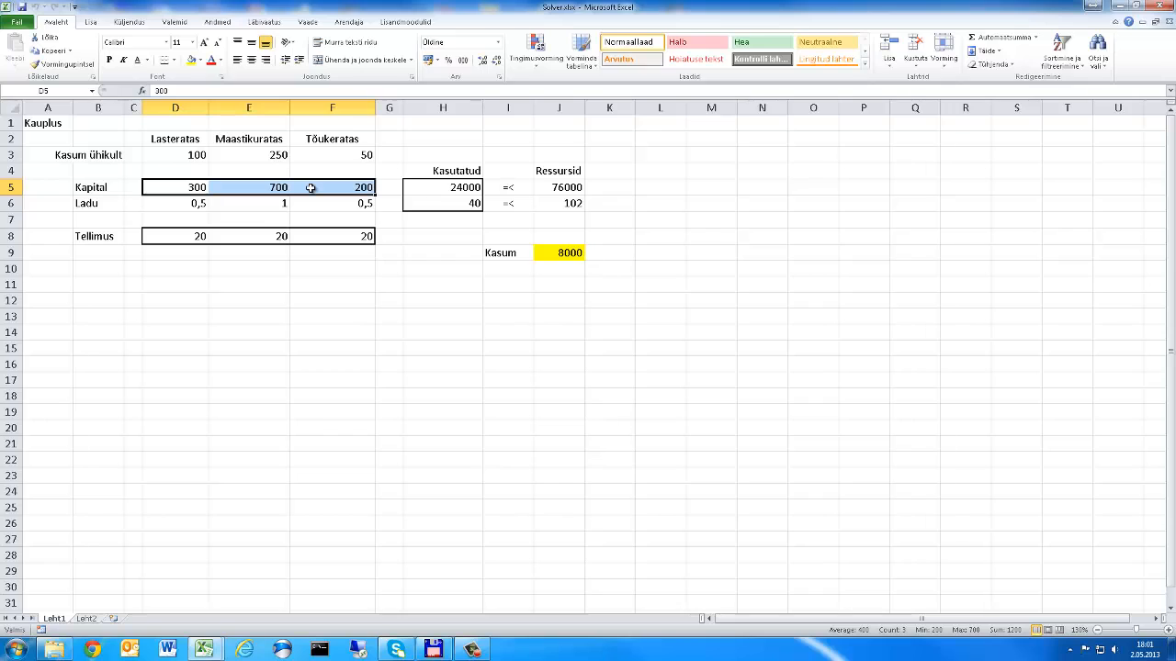
{"action": "left_click_drag", "start_coordinate": [175, 153], "coordinate": [320, 154]}
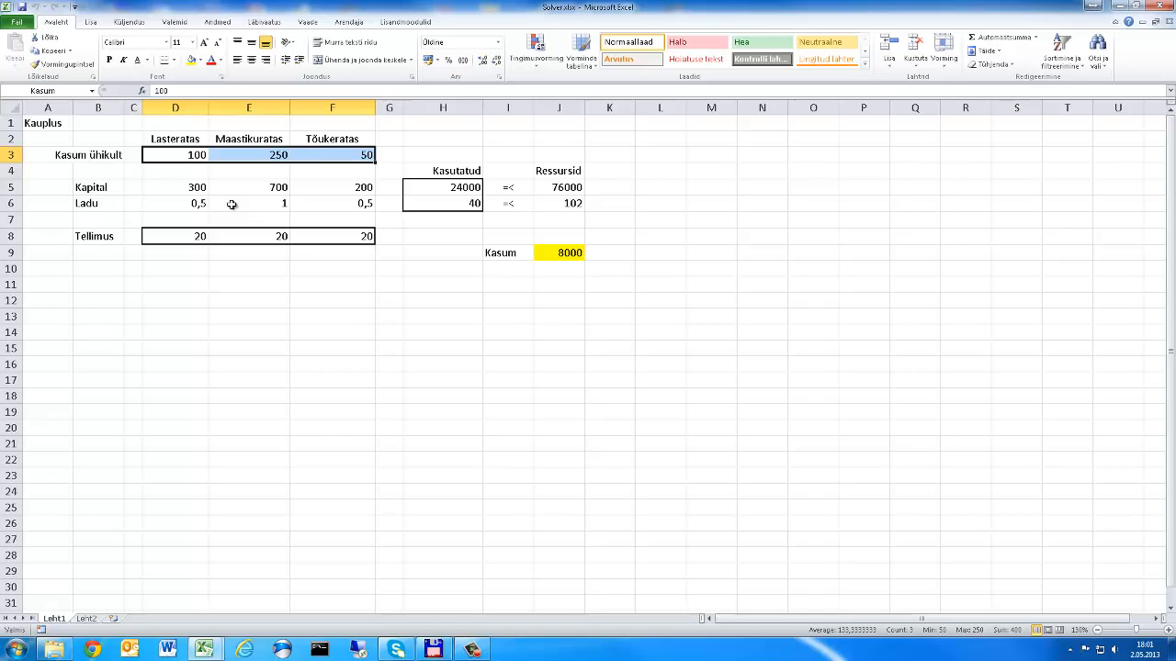
{"action": "left_click_drag", "start_coordinate": [195, 204], "coordinate": [325, 197]}
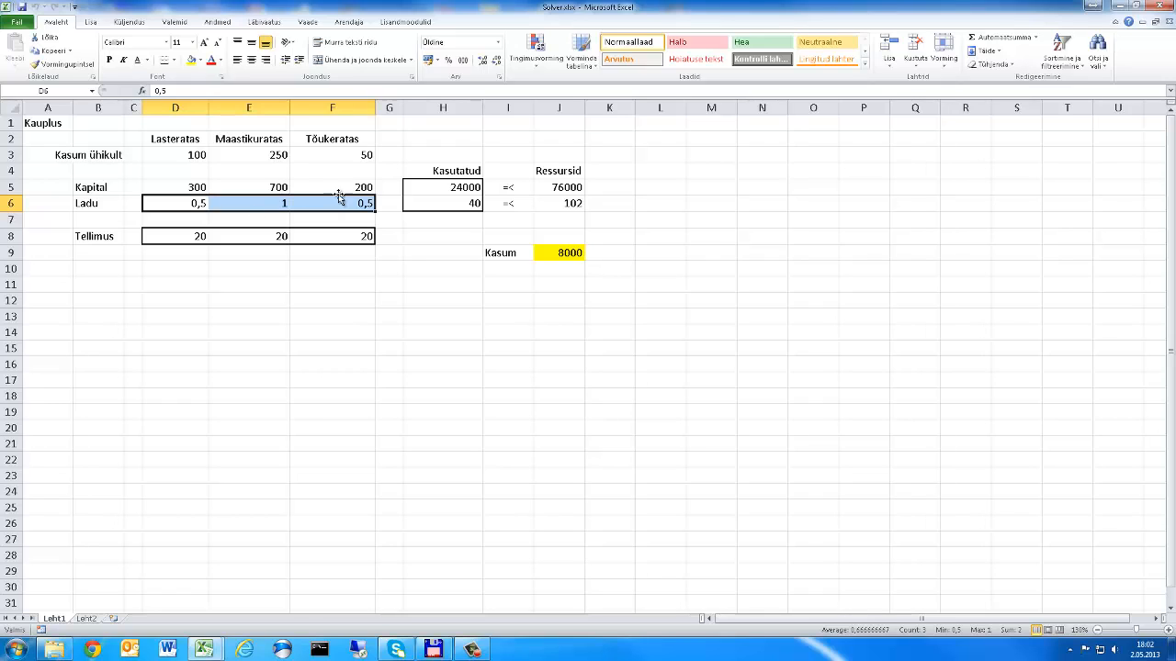
{"action": "left_click", "coordinate": [240, 210]}
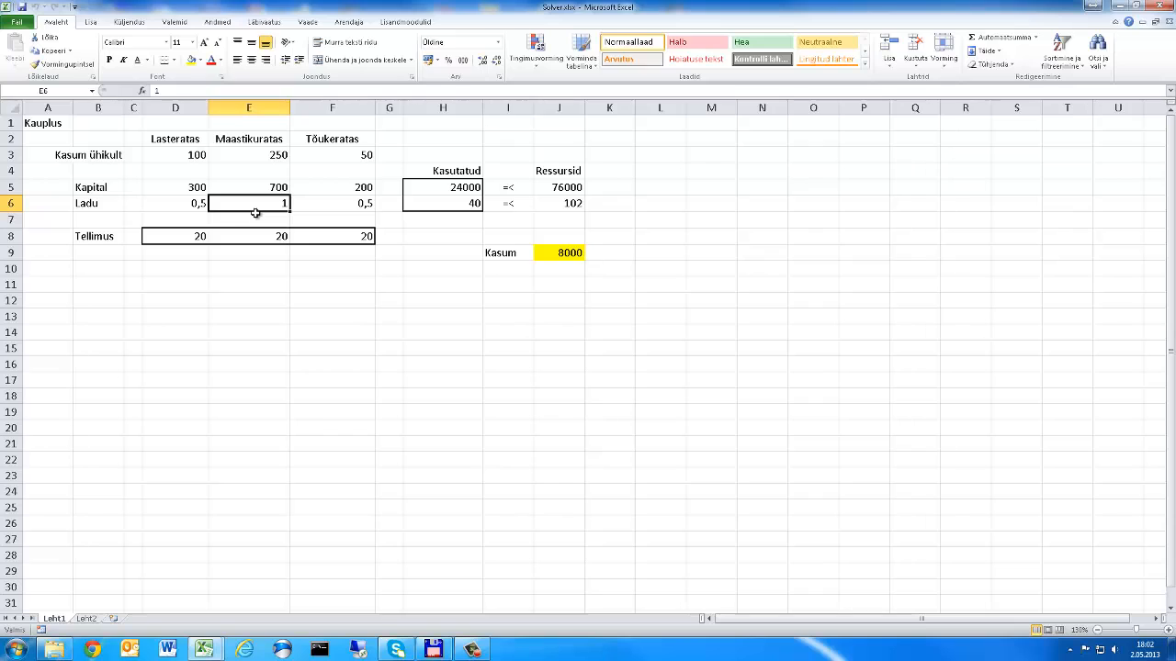
{"action": "left_click_drag", "start_coordinate": [181, 236], "coordinate": [316, 239]}
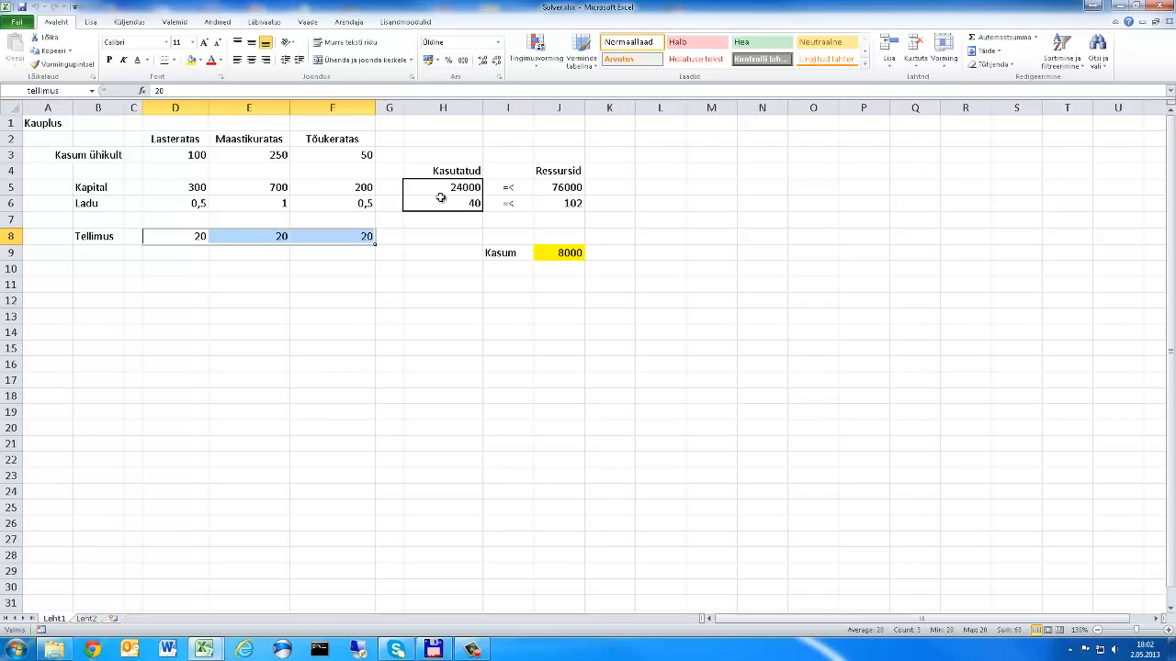
{"action": "left_click", "coordinate": [545, 188]}
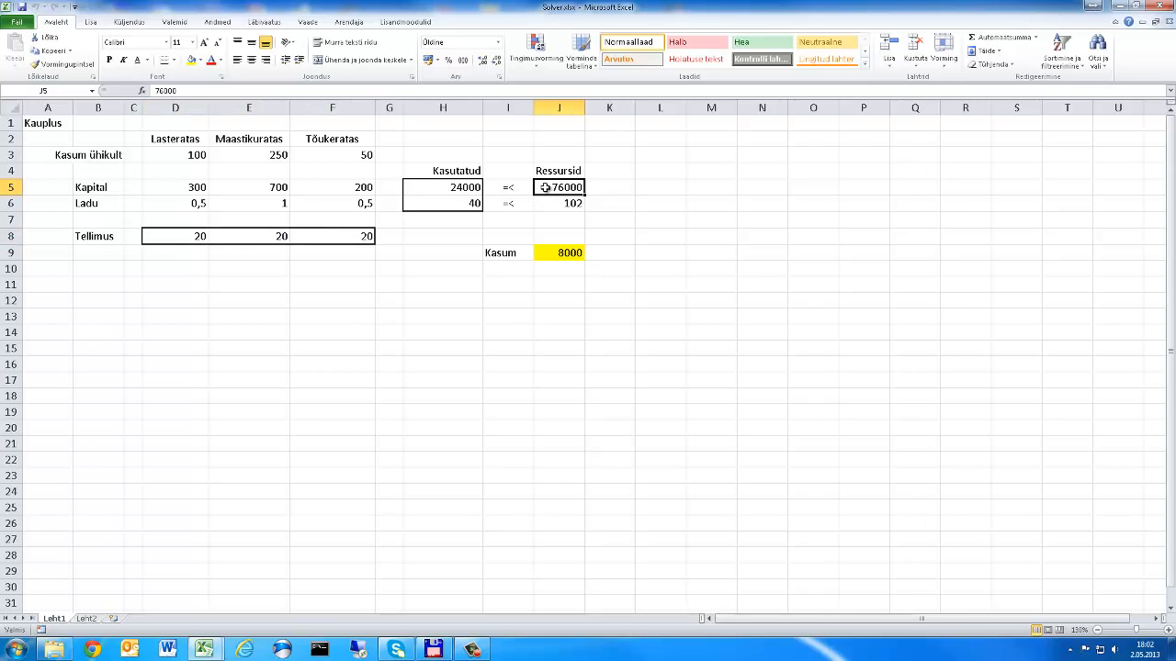
{"action": "left_click", "coordinate": [554, 203]}
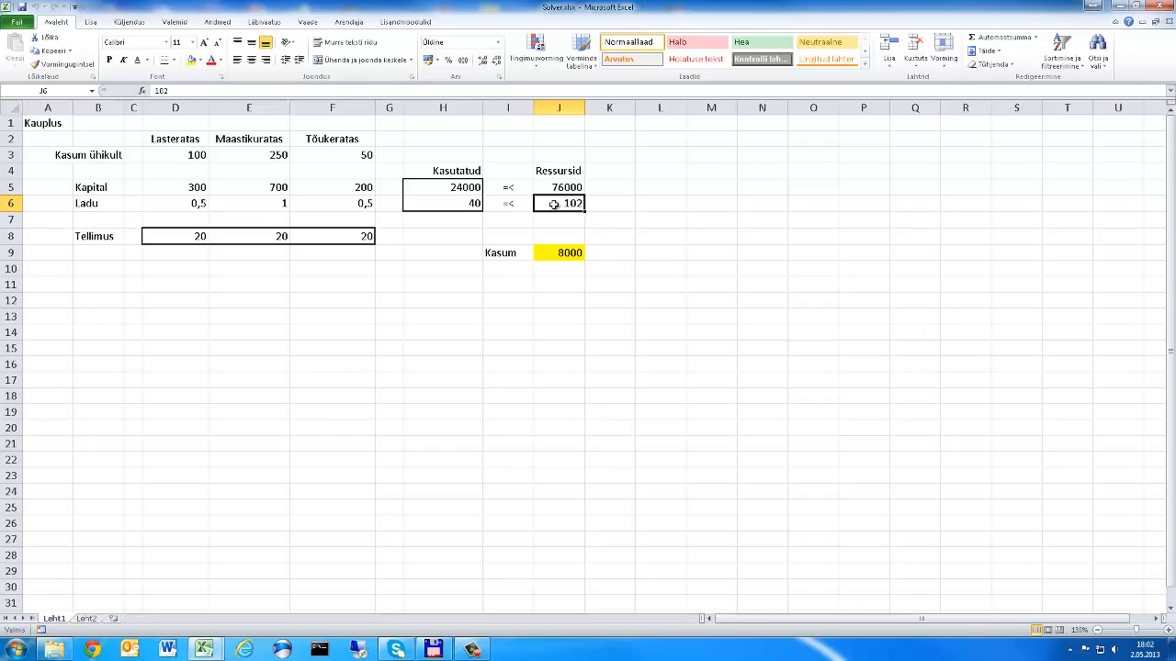
{"action": "left_click", "coordinate": [551, 250]}
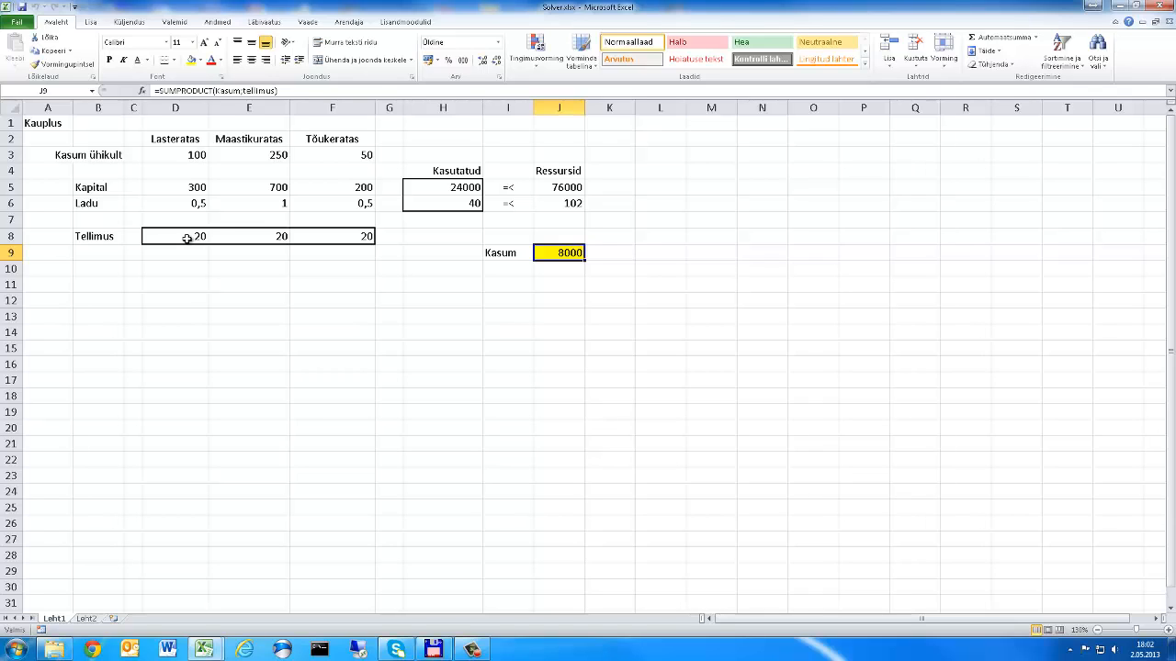
- Set the Maastikuratas order quantity in E8 to 40 and check the used storage, used capital and total profit formulas
{"action": "left_click", "coordinate": [255, 235]}
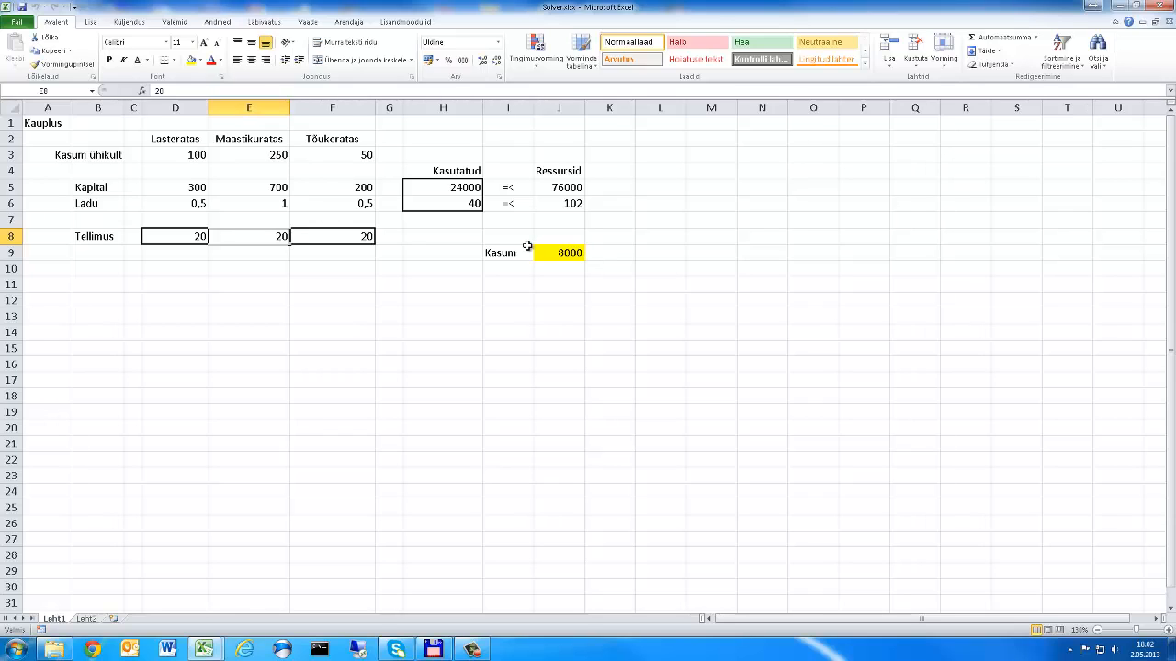
{"action": "type", "text": "40"}
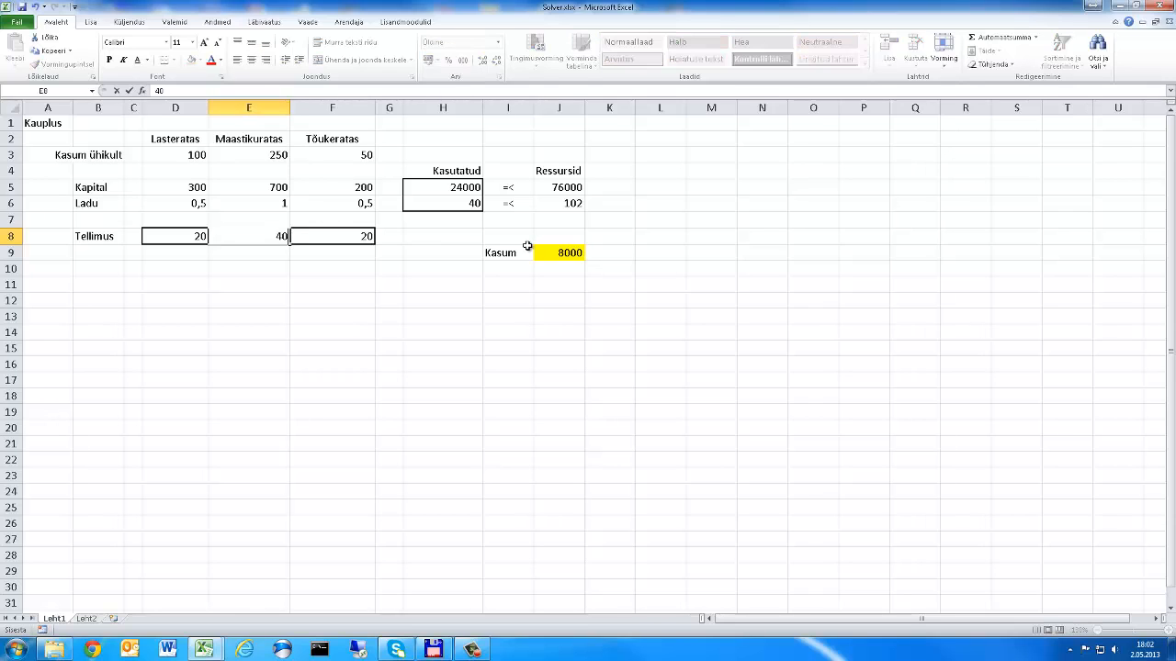
{"action": "key", "text": "Return"}
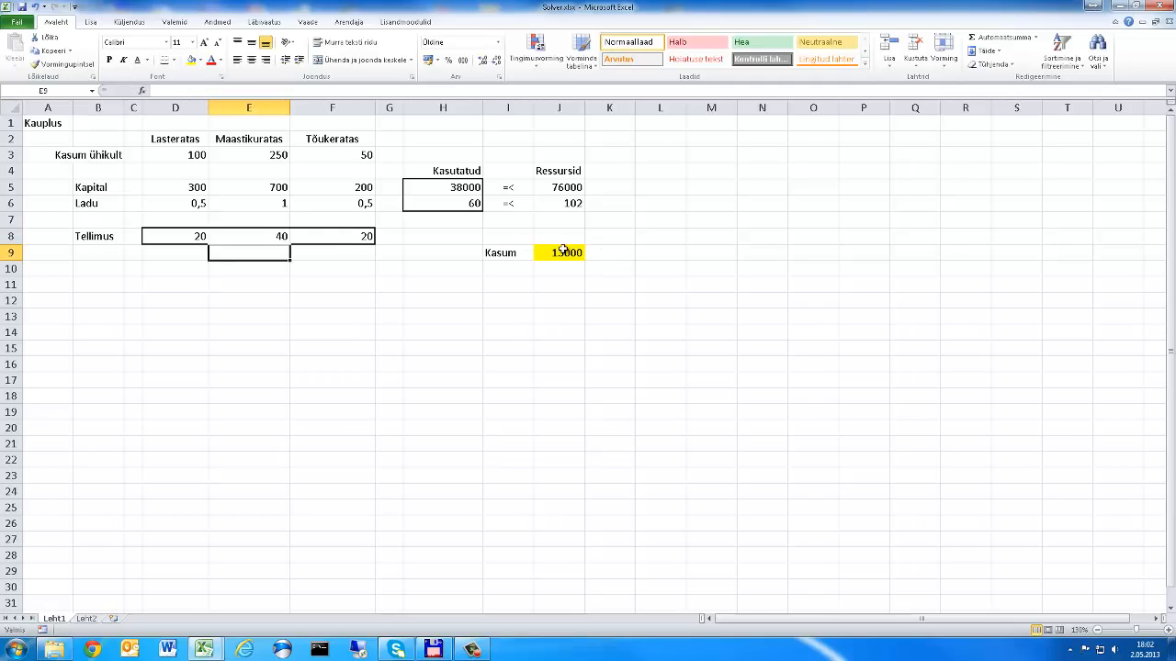
{"action": "left_click", "coordinate": [447, 204]}
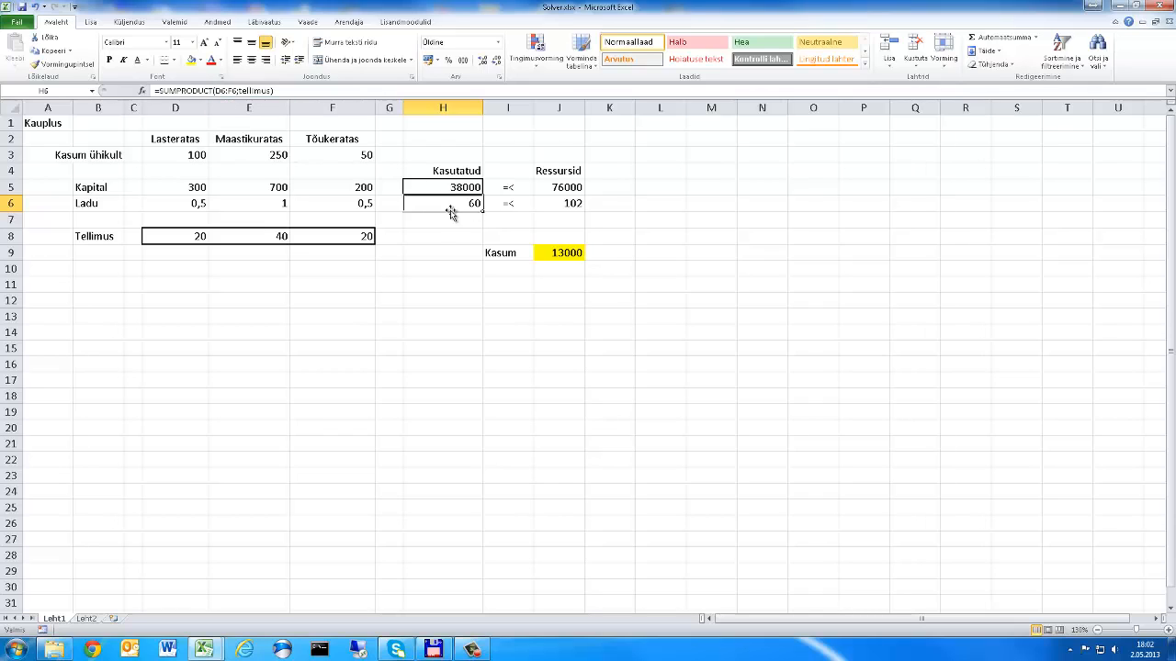
{"action": "left_click", "coordinate": [429, 188]}
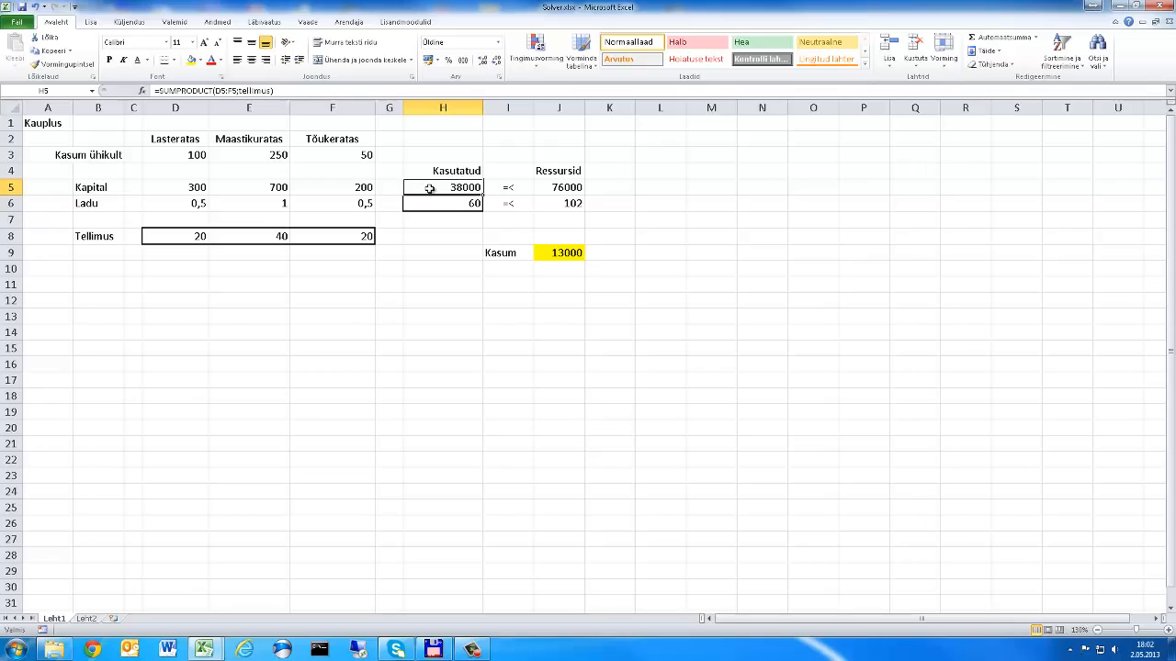
{"action": "left_click", "coordinate": [571, 253]}
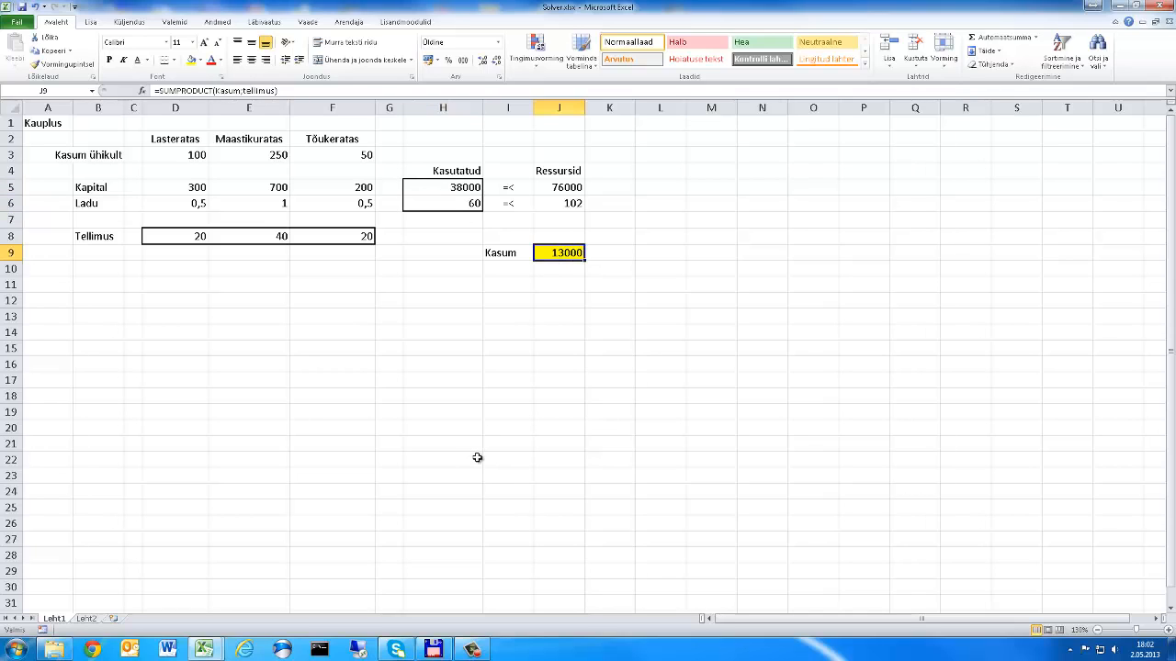
- Enable the Solver add-in (Lahendaja lisandmoodul) through the Excel add-in options
{"action": "left_click", "coordinate": [221, 22]}
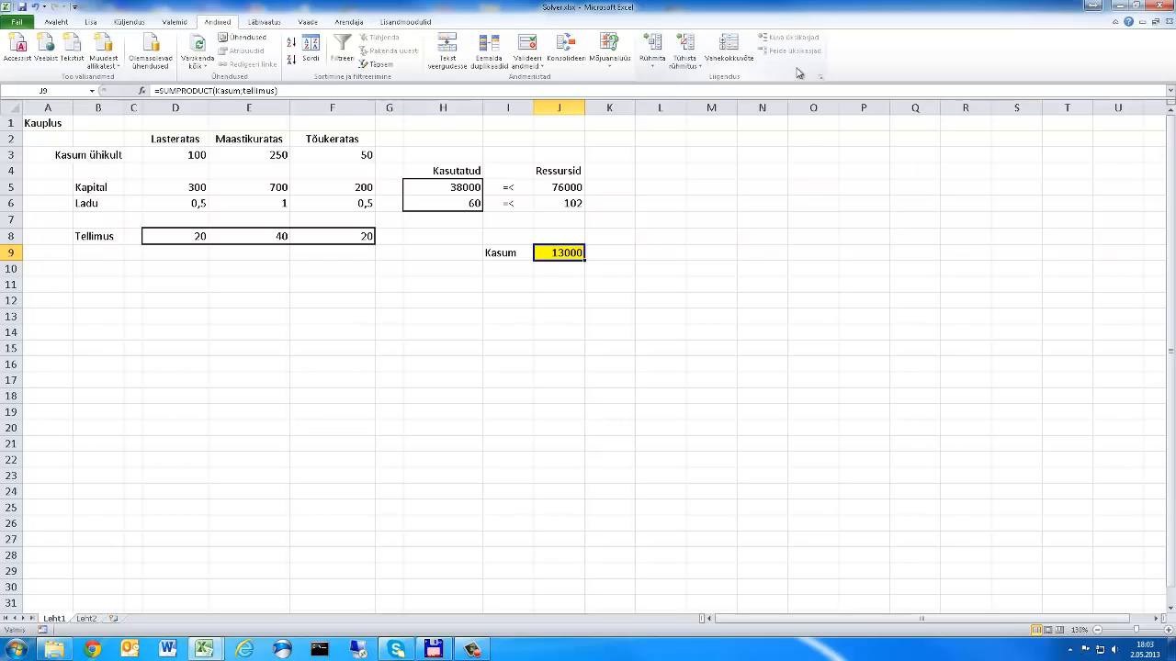
{"action": "left_click", "coordinate": [16, 22]}
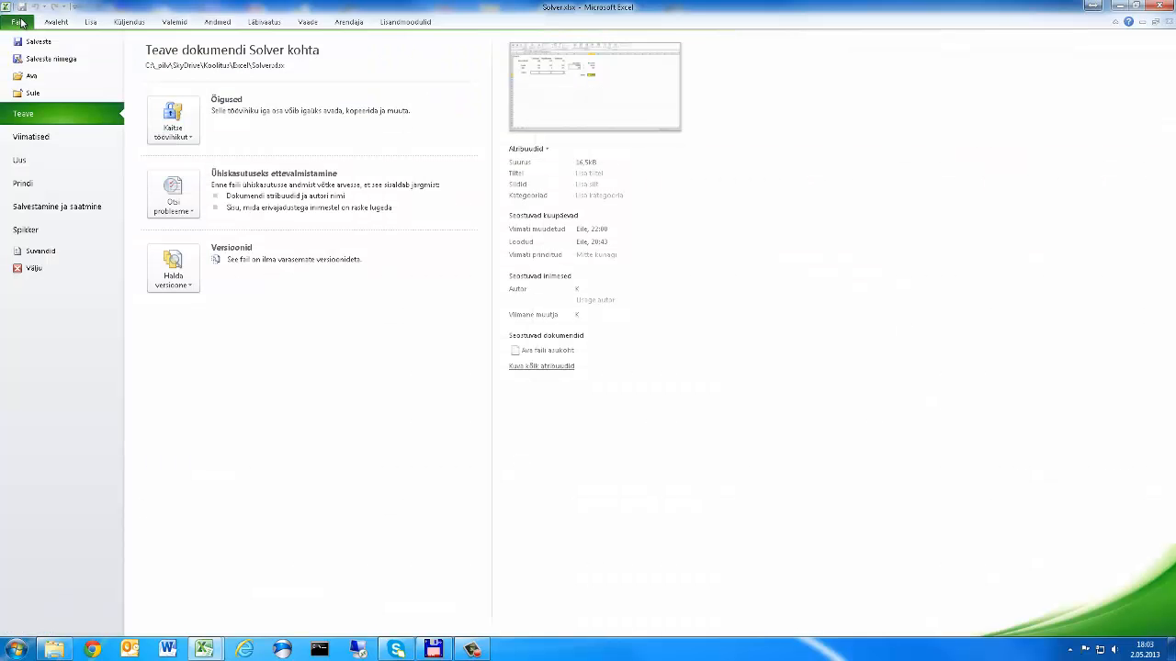
{"action": "left_click", "coordinate": [37, 252]}
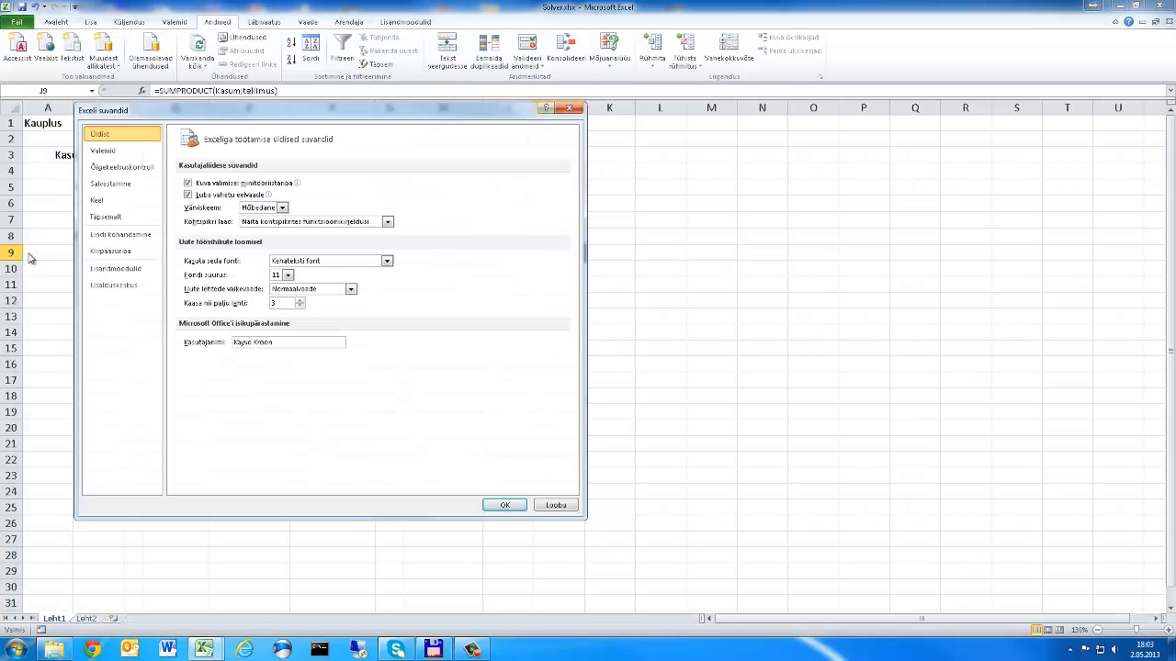
{"action": "left_click", "coordinate": [109, 271]}
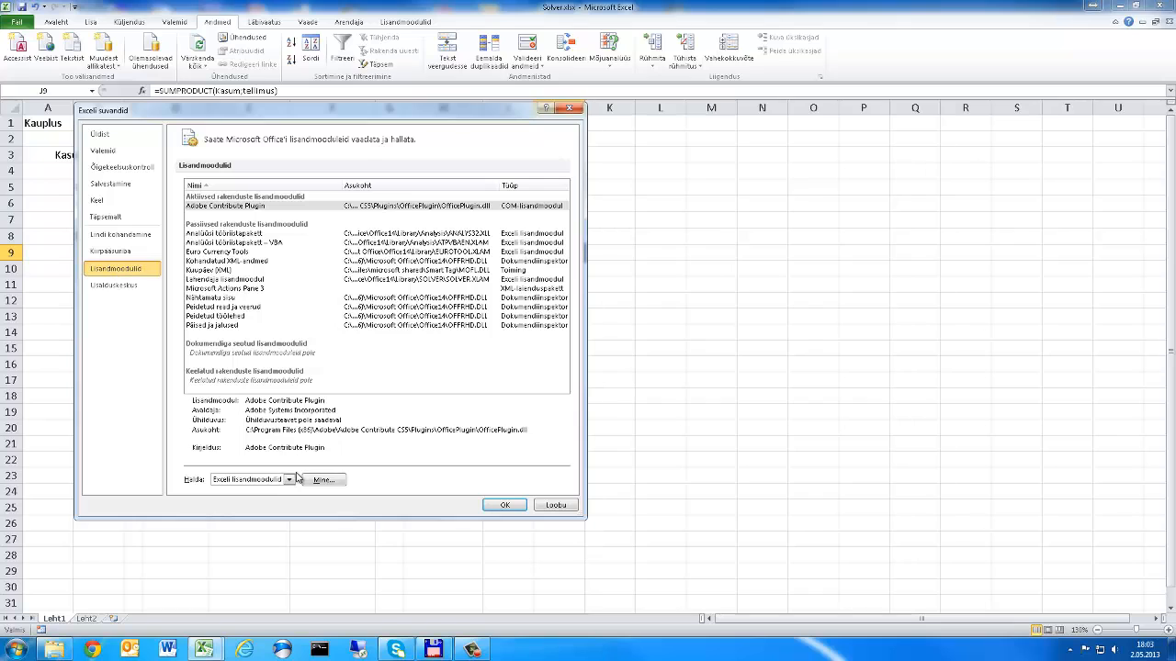
{"action": "left_click", "coordinate": [332, 479]}
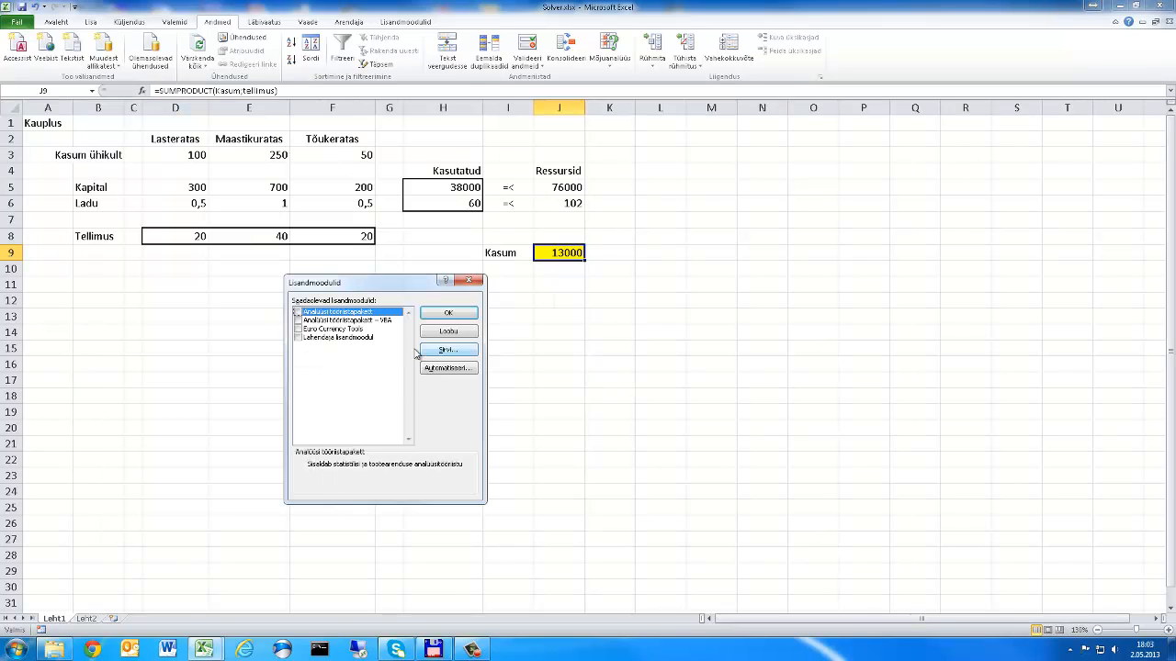
{"action": "left_click", "coordinate": [296, 337]}
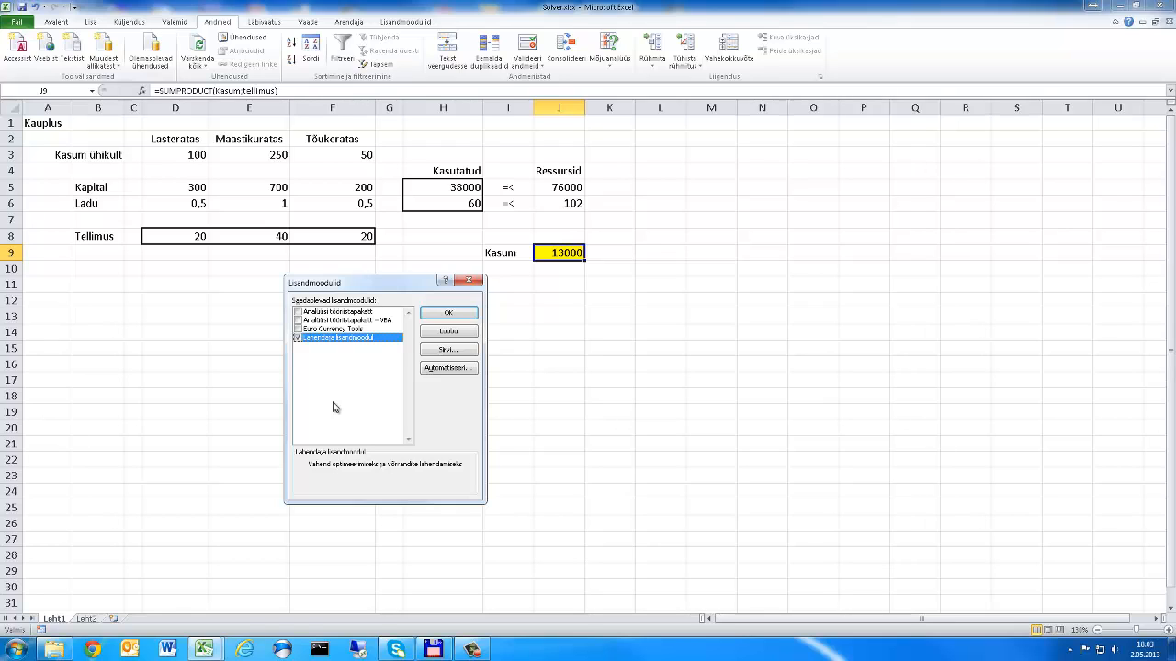
{"action": "left_click", "coordinate": [448, 312]}
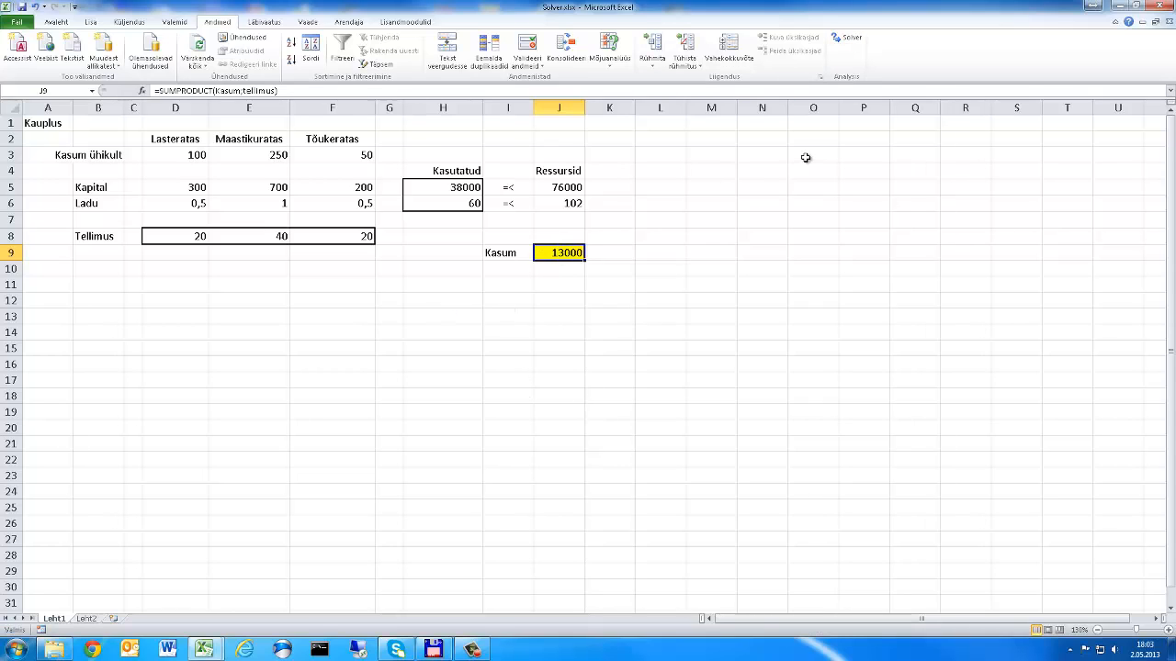
- Set up Solver to maximize the total profit in J9 by changing the order quantities in D8:F8
{"action": "left_click", "coordinate": [846, 38]}
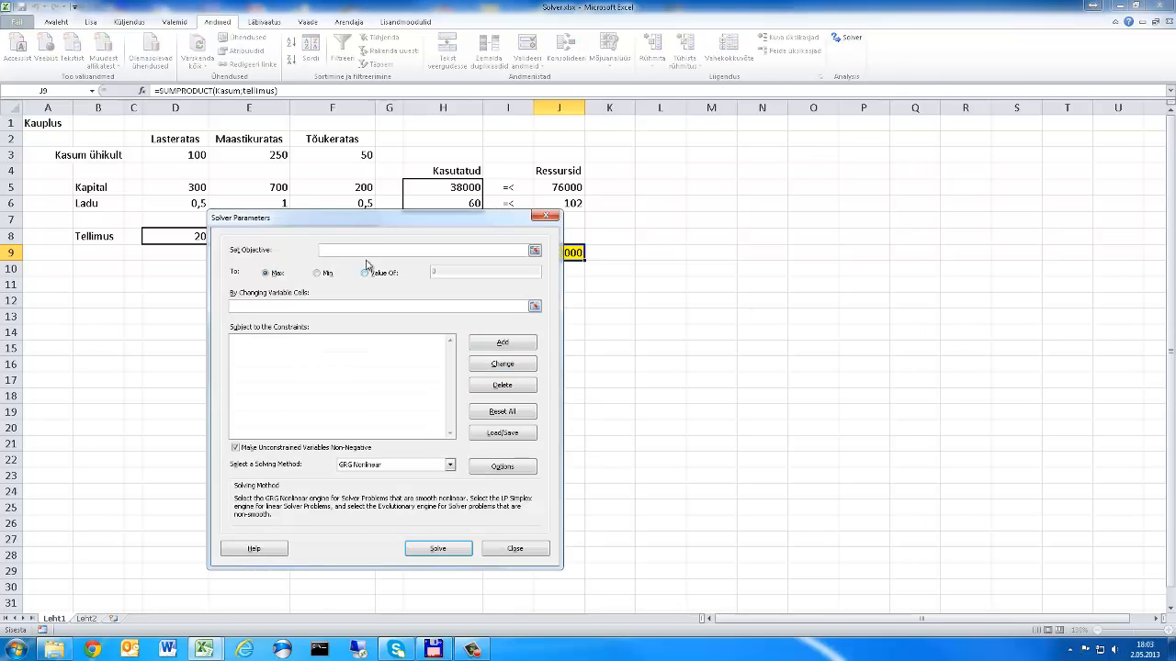
{"action": "left_click_drag", "start_coordinate": [337, 227], "coordinate": [715, 147]}
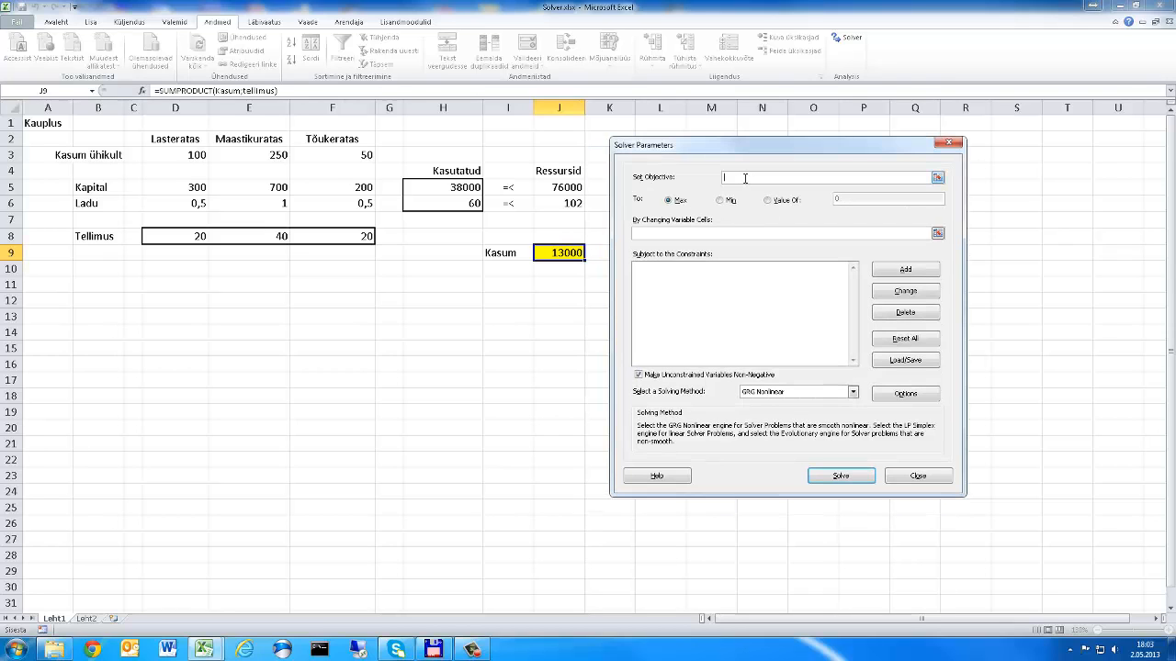
{"action": "left_click", "coordinate": [567, 253]}
{"action": "left_click", "coordinate": [671, 204]}
{"action": "left_click_drag", "start_coordinate": [179, 234], "coordinate": [365, 229]}
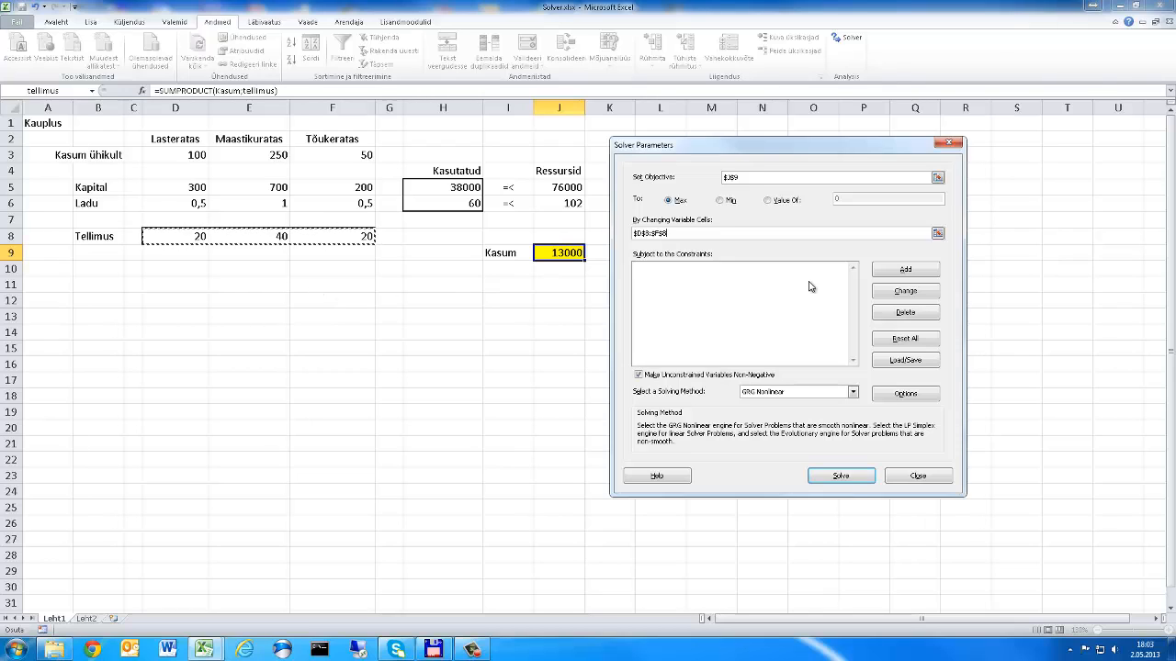
- Add a Solver constraint keeping the used capital in H5 less than or equal to the available capital in J5
{"action": "left_click", "coordinate": [896, 273]}
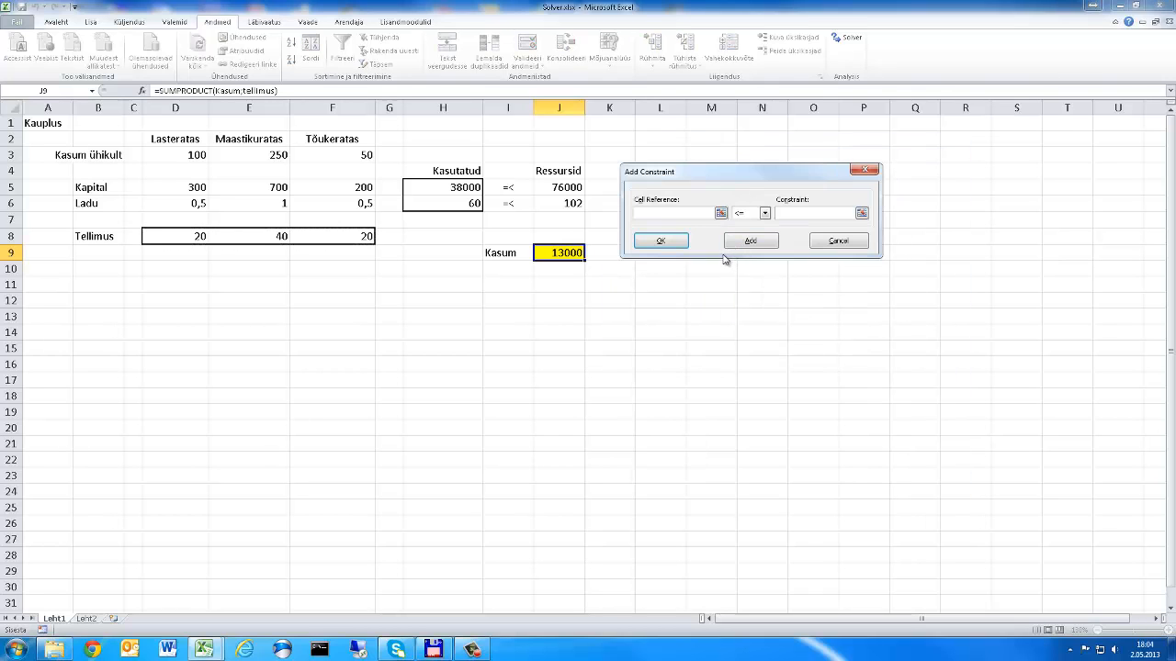
{"action": "left_click_drag", "start_coordinate": [714, 180], "coordinate": [706, 186]}
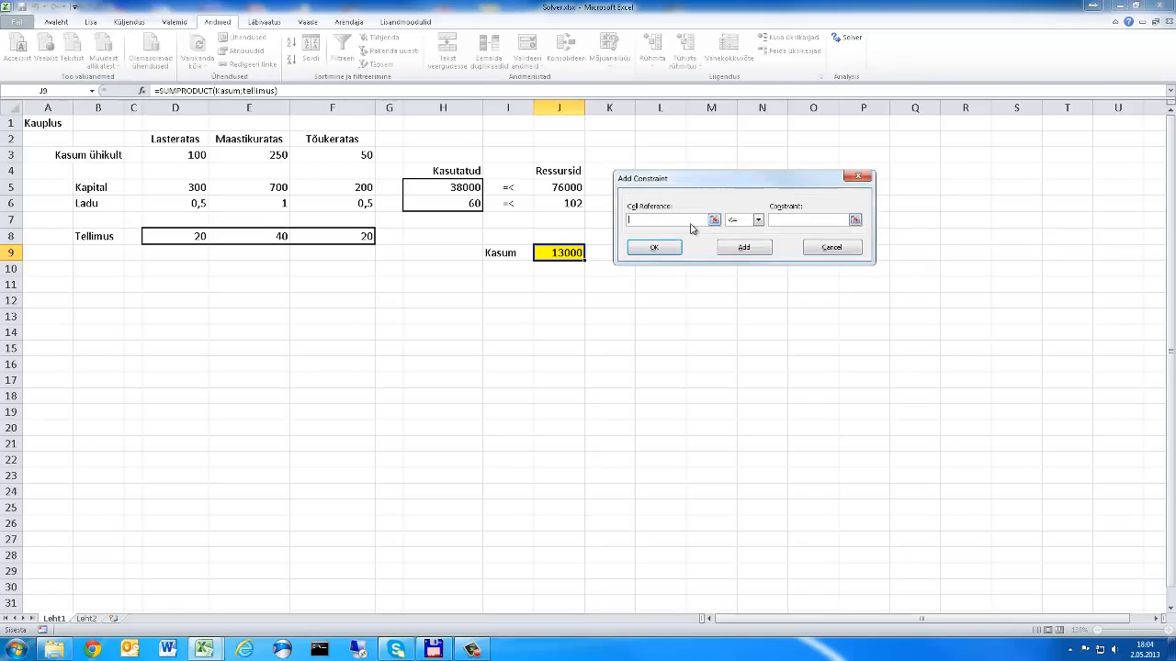
{"action": "left_click", "coordinate": [446, 188]}
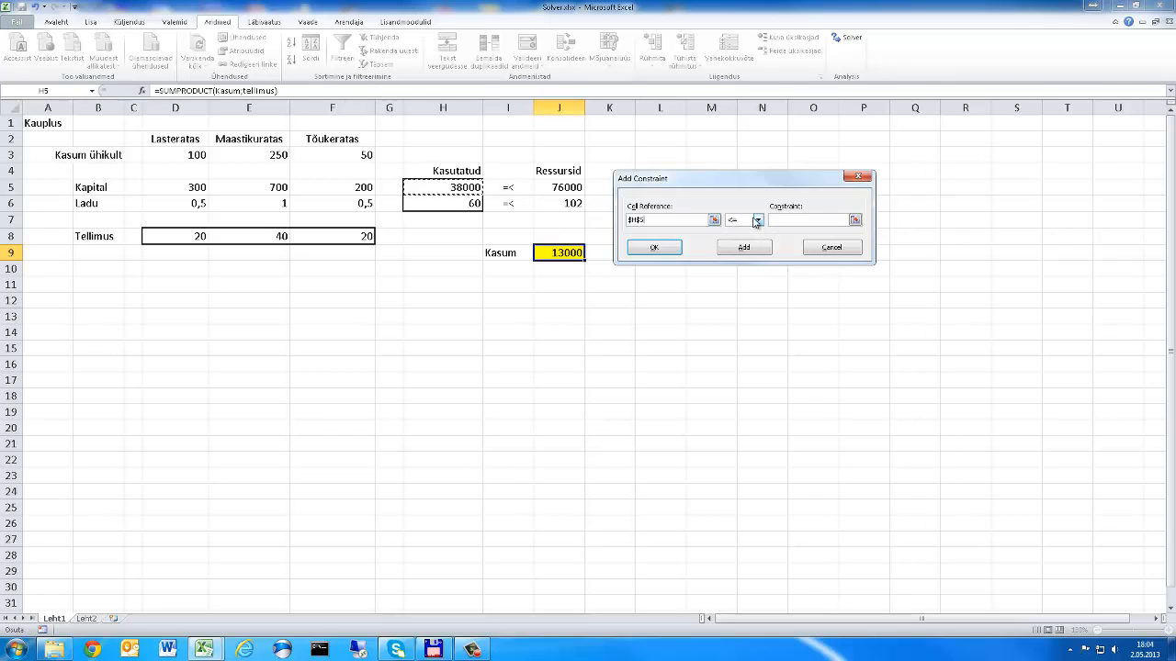
{"action": "left_click", "coordinate": [566, 187]}
{"action": "left_click", "coordinate": [744, 248]}
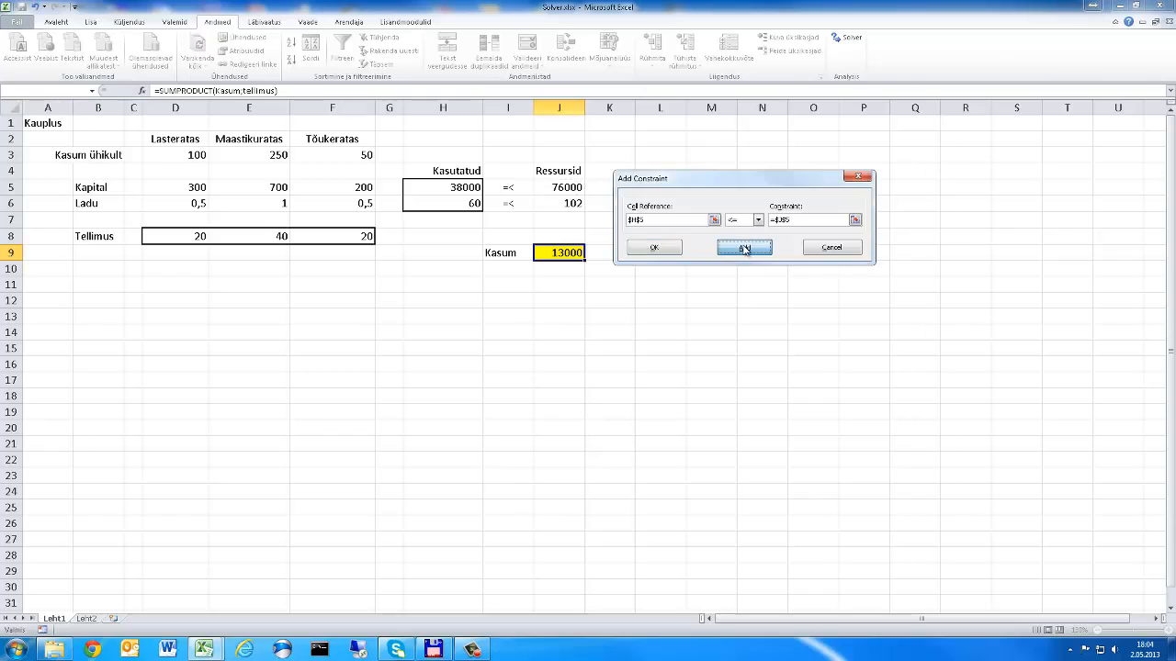
- Add a Solver constraint keeping the used storage in H6 less than or equal to the available storage in J6
{"action": "left_click", "coordinate": [454, 205]}
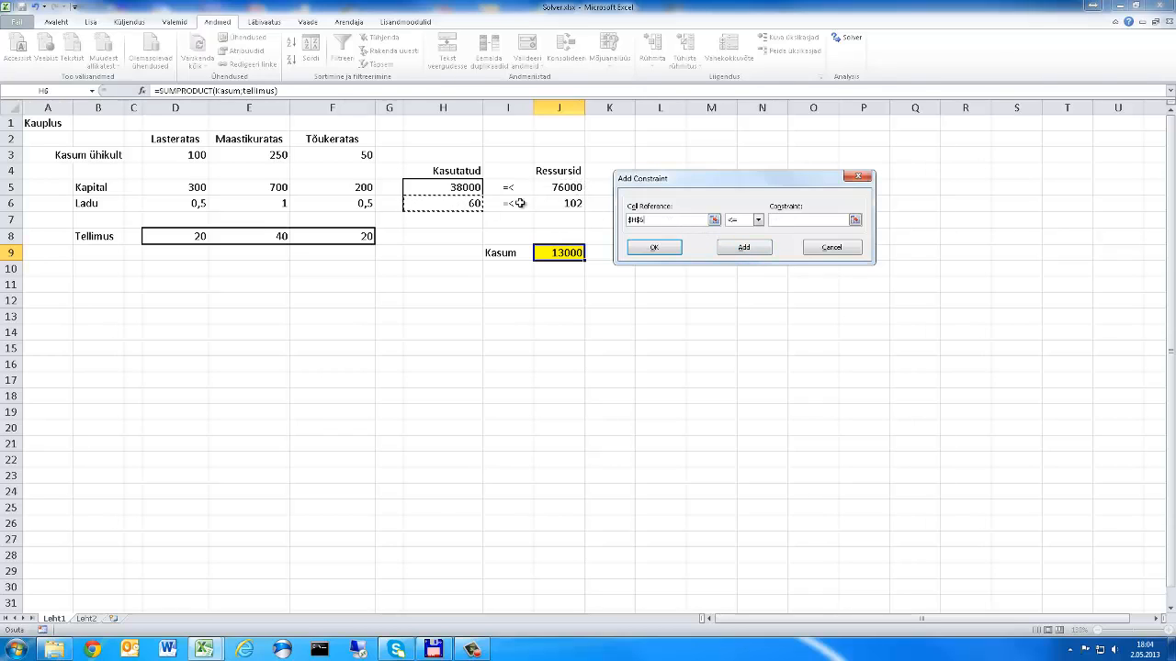
{"action": "left_click", "coordinate": [799, 216]}
{"action": "left_click", "coordinate": [573, 204]}
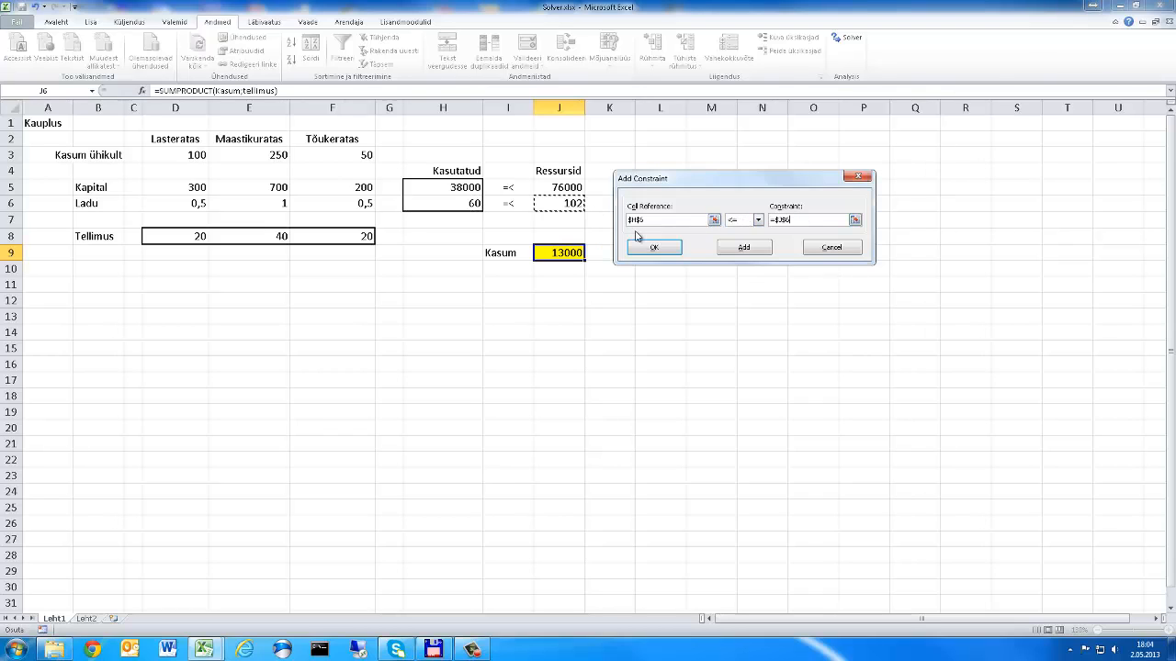
{"action": "left_click", "coordinate": [744, 249]}
- Add a Solver constraint requiring the order quantities in D8:F8 to be integers
{"action": "left_click_drag", "start_coordinate": [178, 234], "coordinate": [321, 237]}
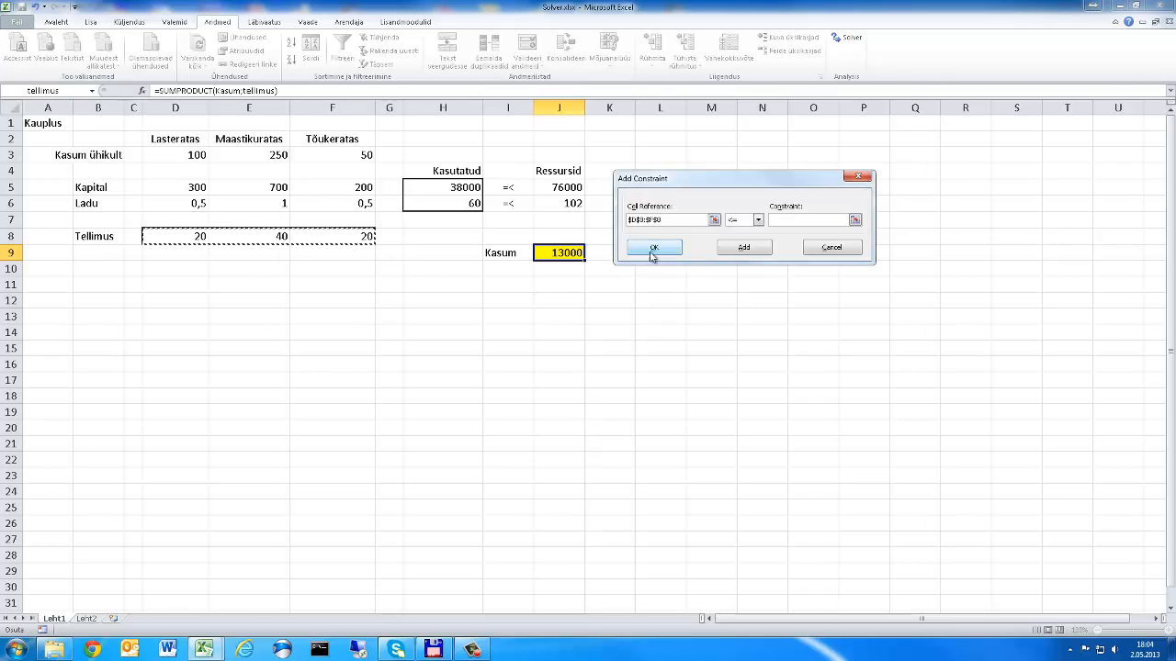
{"action": "left_click", "coordinate": [758, 220]}
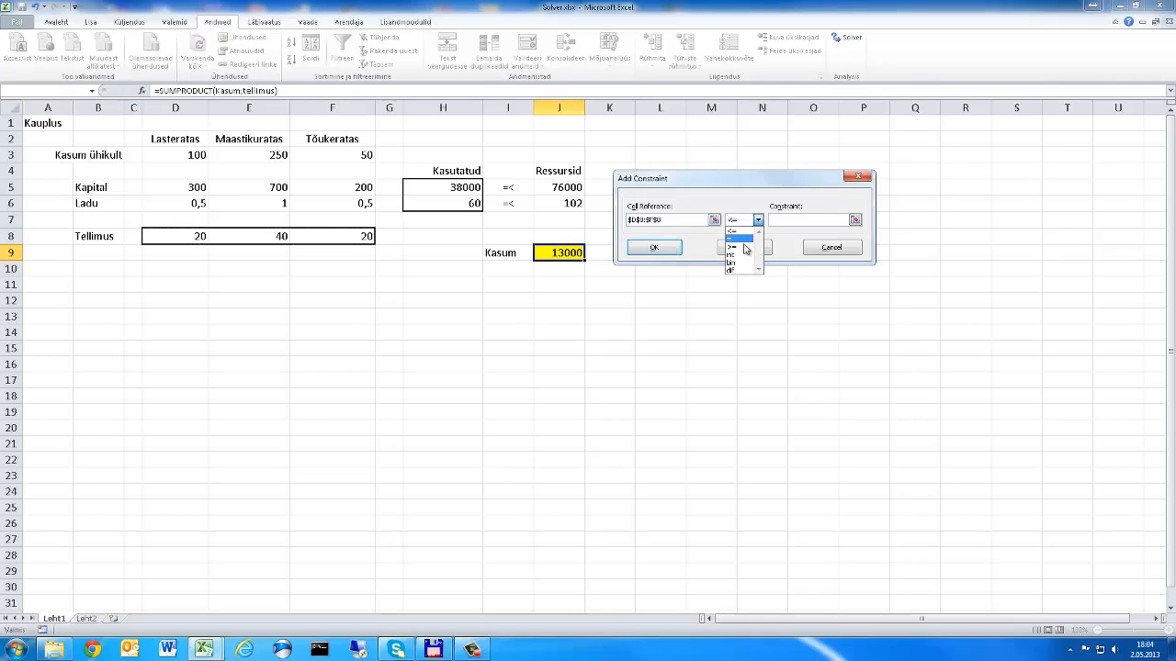
{"action": "left_click", "coordinate": [732, 256]}
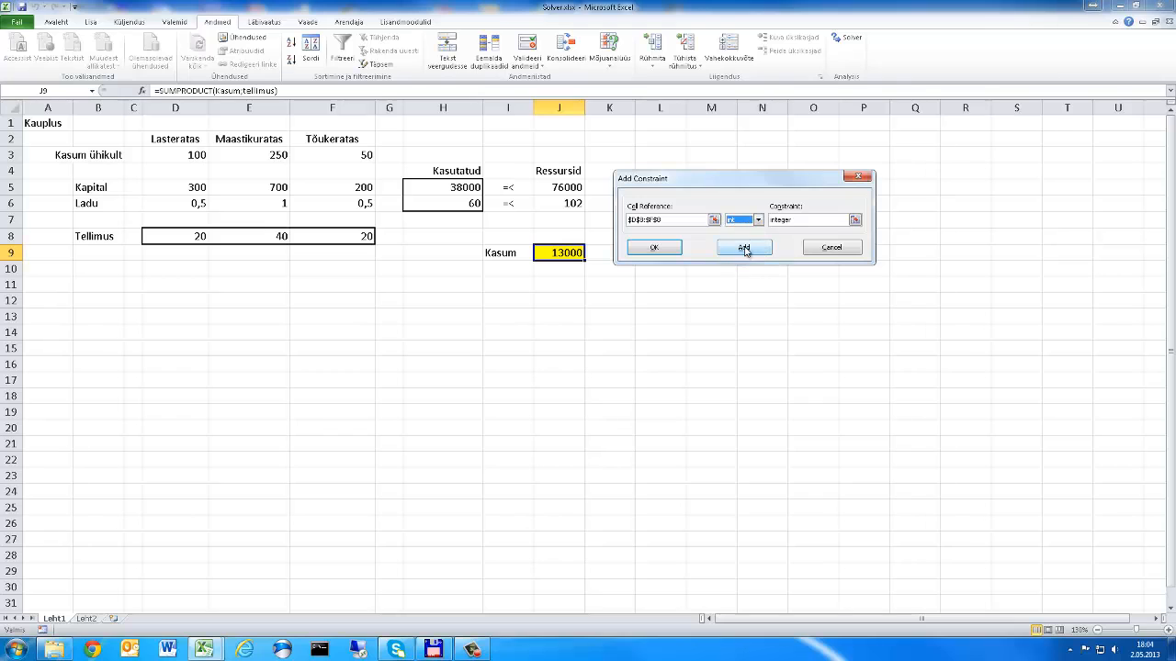
{"action": "left_click", "coordinate": [654, 248]}
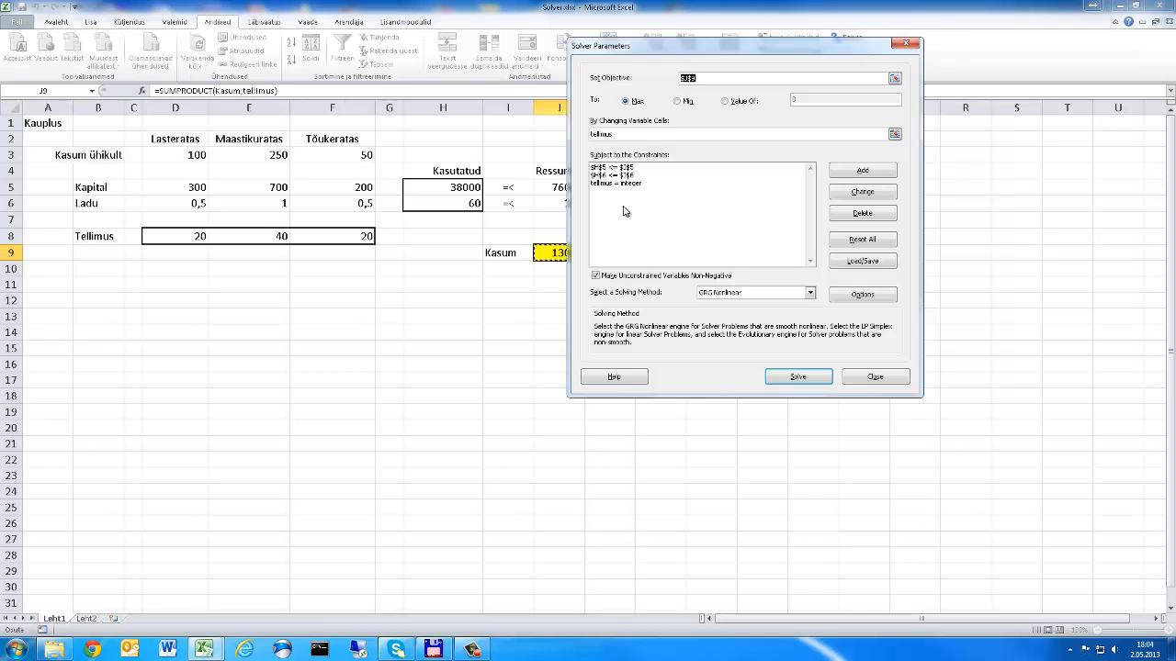
- Add a Solver constraint requiring the order quantities in D8:F8 to be greater than or equal to 10
{"action": "left_click_drag", "start_coordinate": [661, 49], "coordinate": [728, 130]}
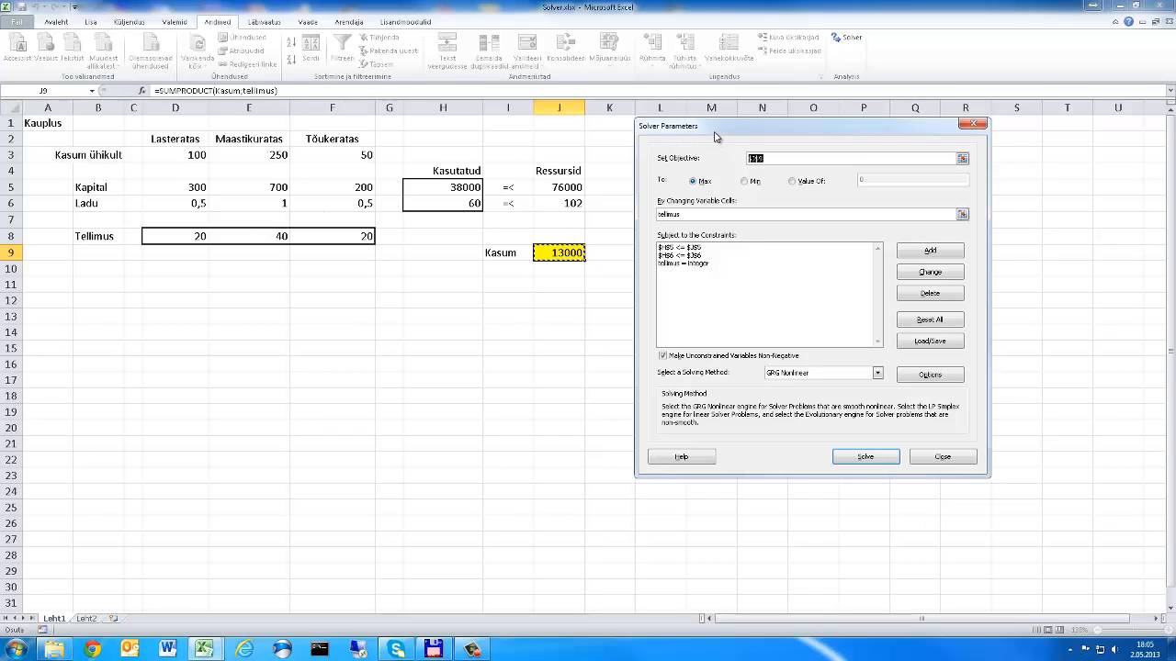
{"action": "left_click_drag", "start_coordinate": [715, 128], "coordinate": [694, 138]}
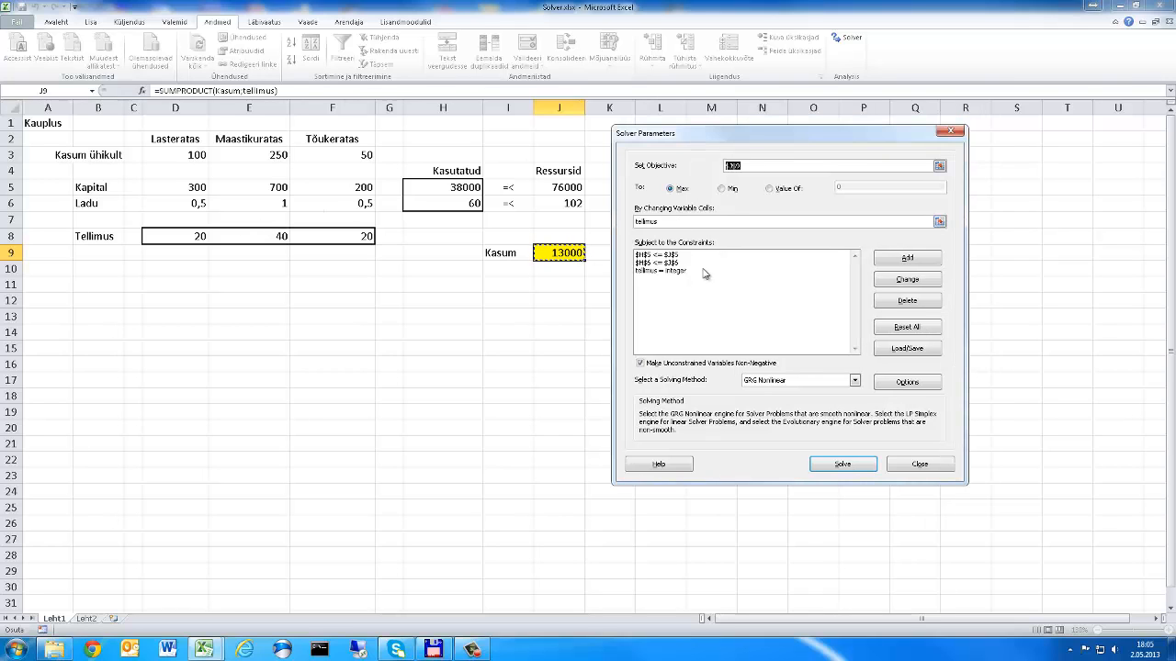
{"action": "left_click", "coordinate": [914, 258]}
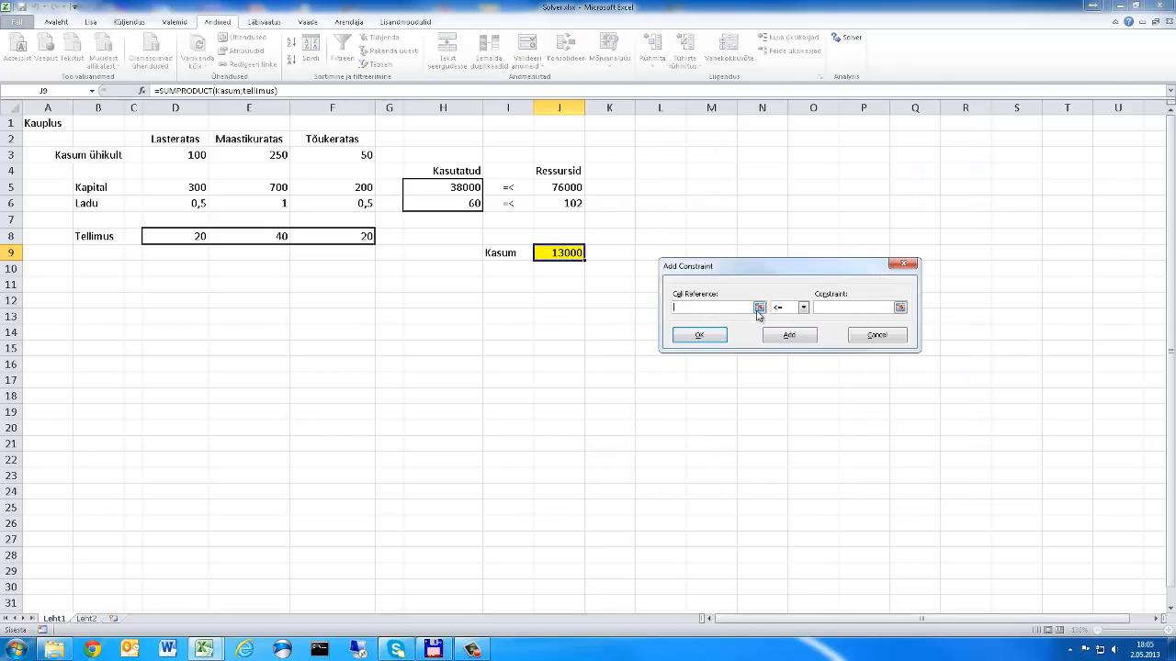
{"action": "left_click_drag", "start_coordinate": [157, 237], "coordinate": [363, 237]}
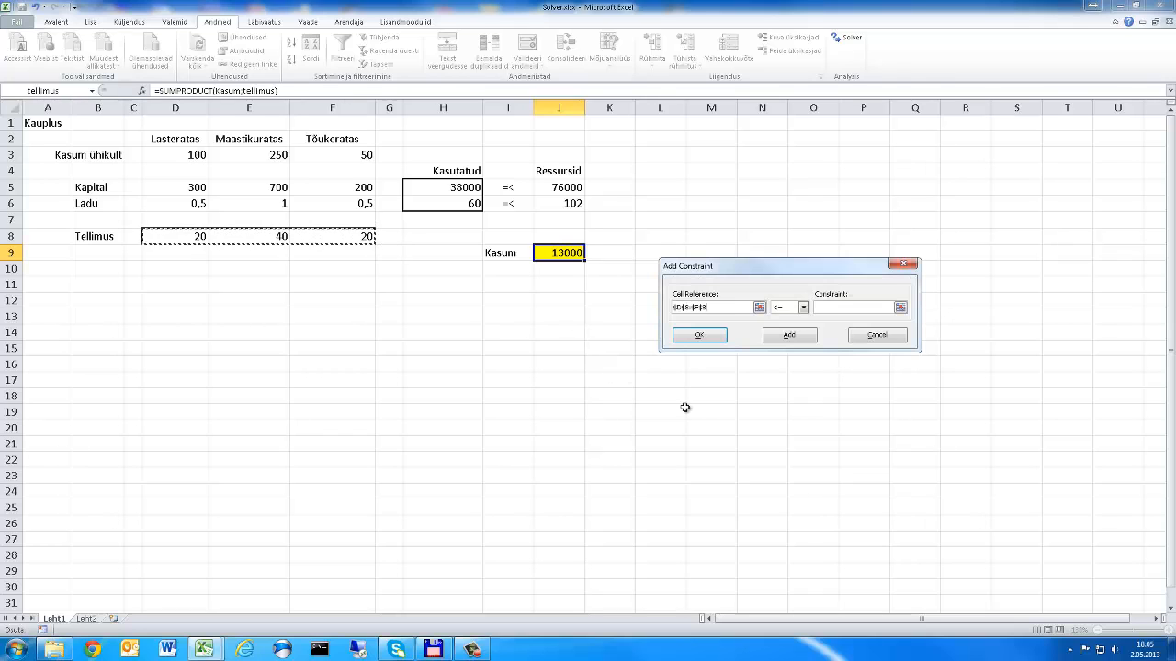
{"action": "left_click", "coordinate": [802, 308]}
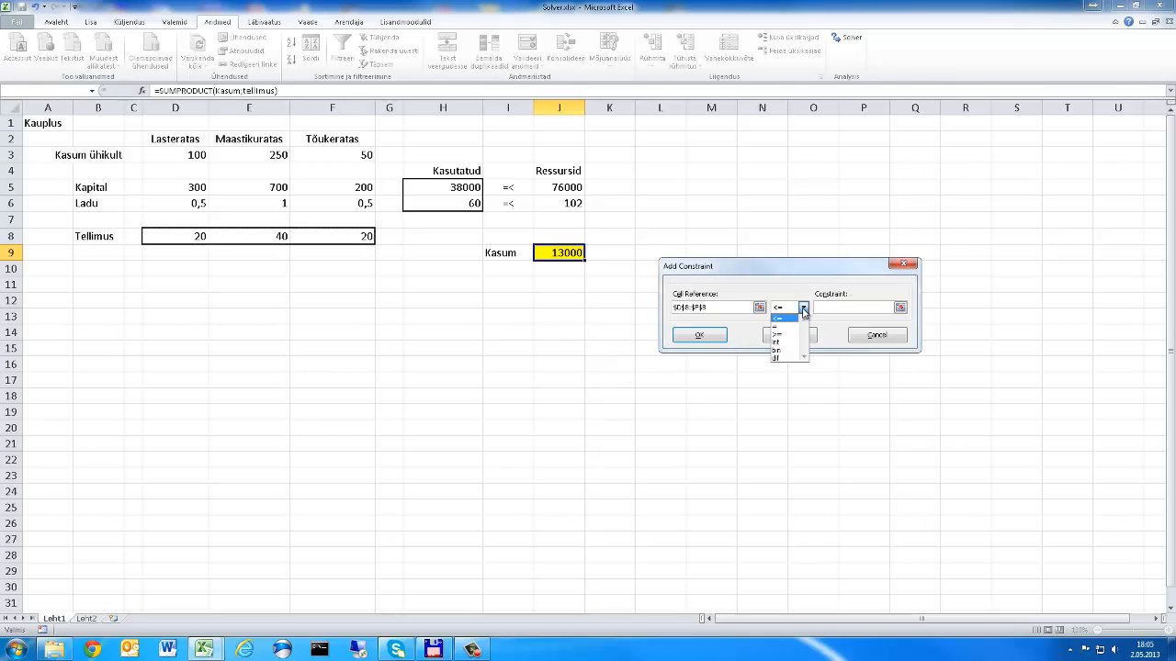
{"action": "left_click", "coordinate": [788, 334]}
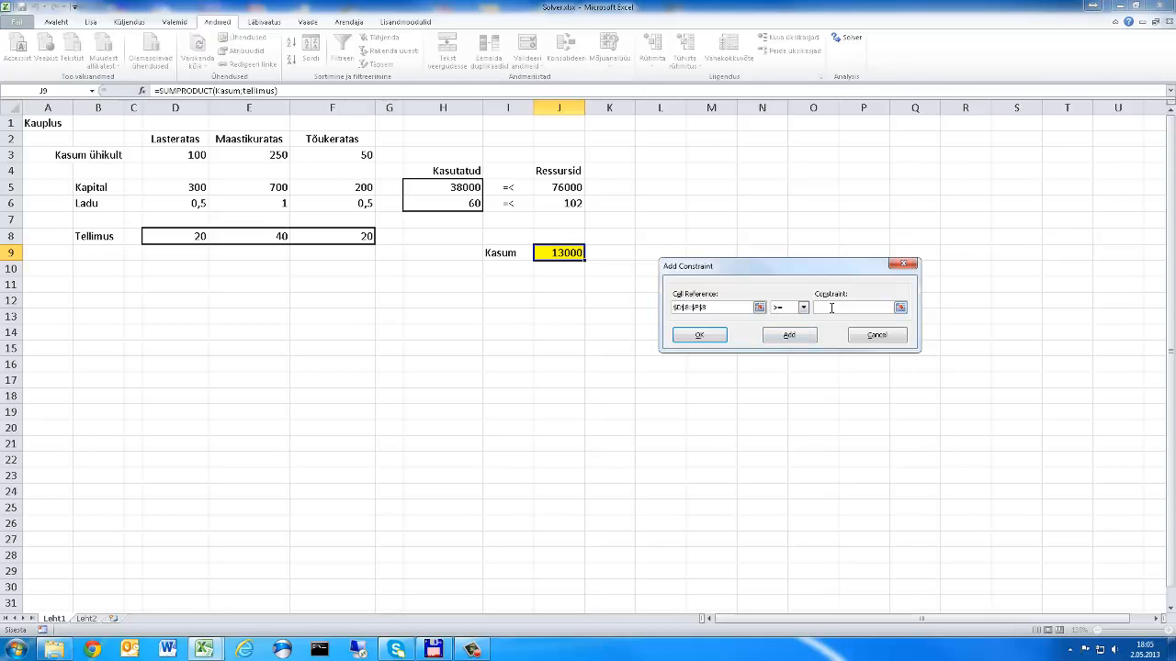
{"action": "type", "text": "10"}
{"action": "left_click", "coordinate": [701, 336]}
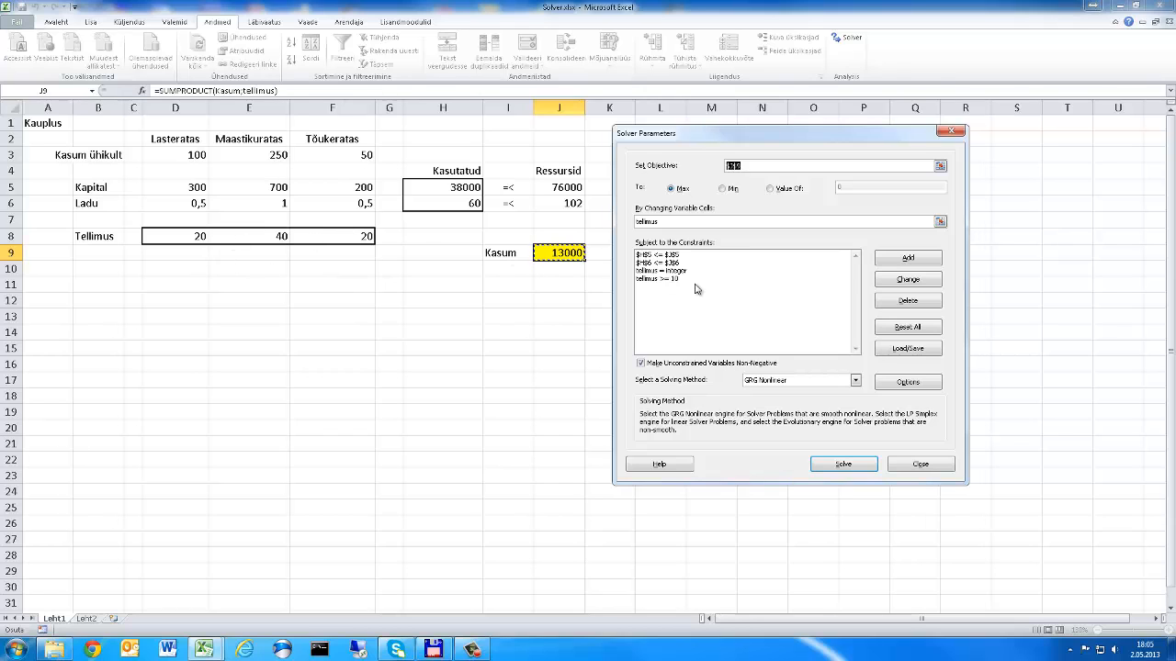
- Solve the profit maximization with the GRG Nonlinear solving method
{"action": "left_click_drag", "start_coordinate": [697, 140], "coordinate": [721, 137]}
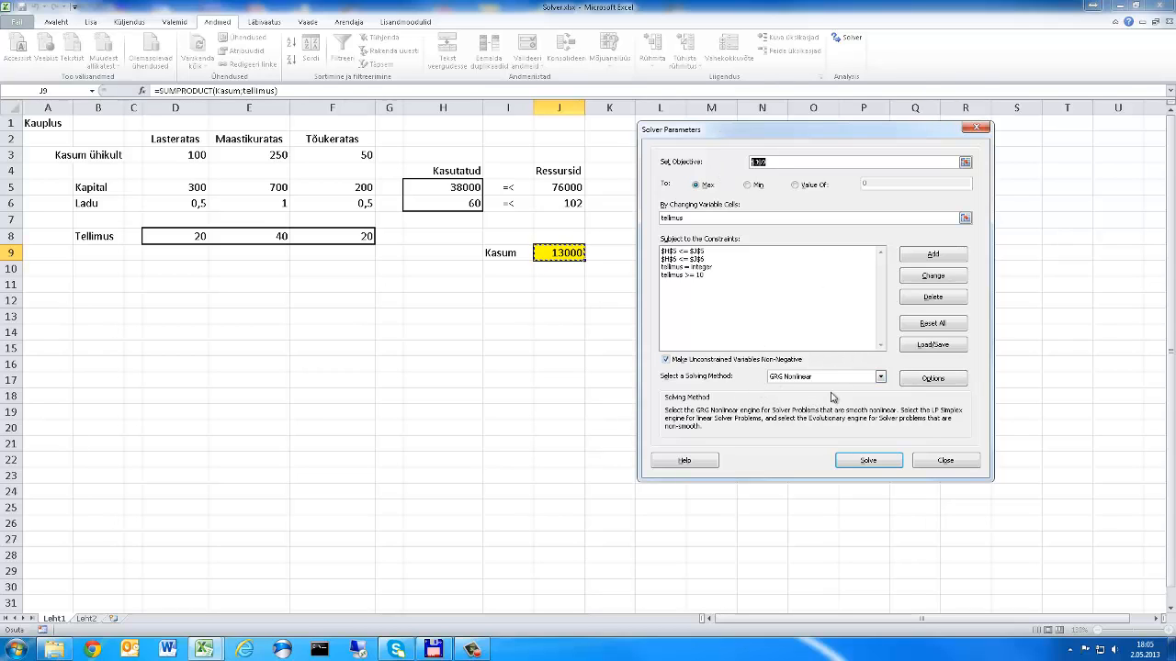
{"action": "left_click", "coordinate": [881, 377]}
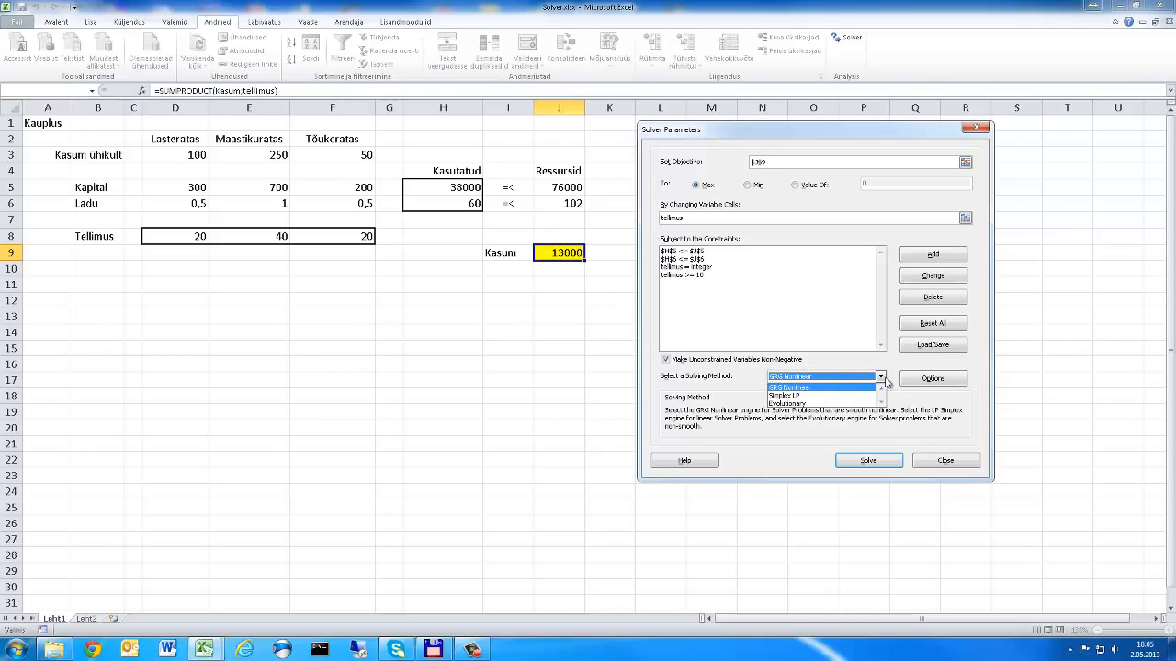
{"action": "left_click", "coordinate": [884, 379]}
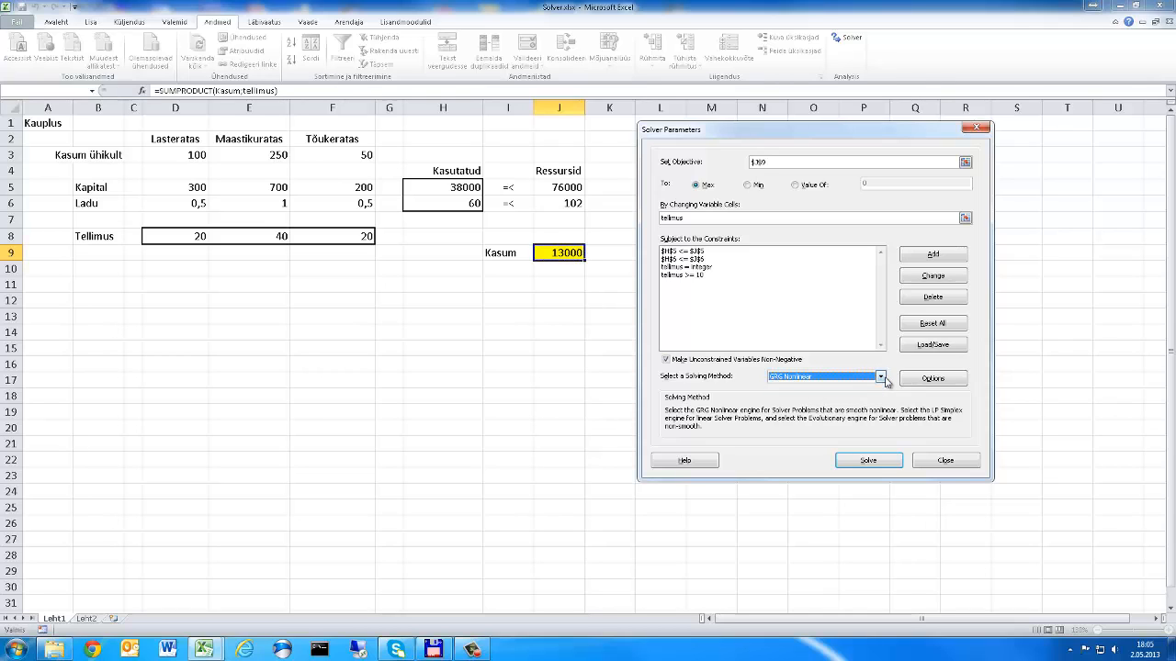
{"action": "left_click", "coordinate": [868, 462]}
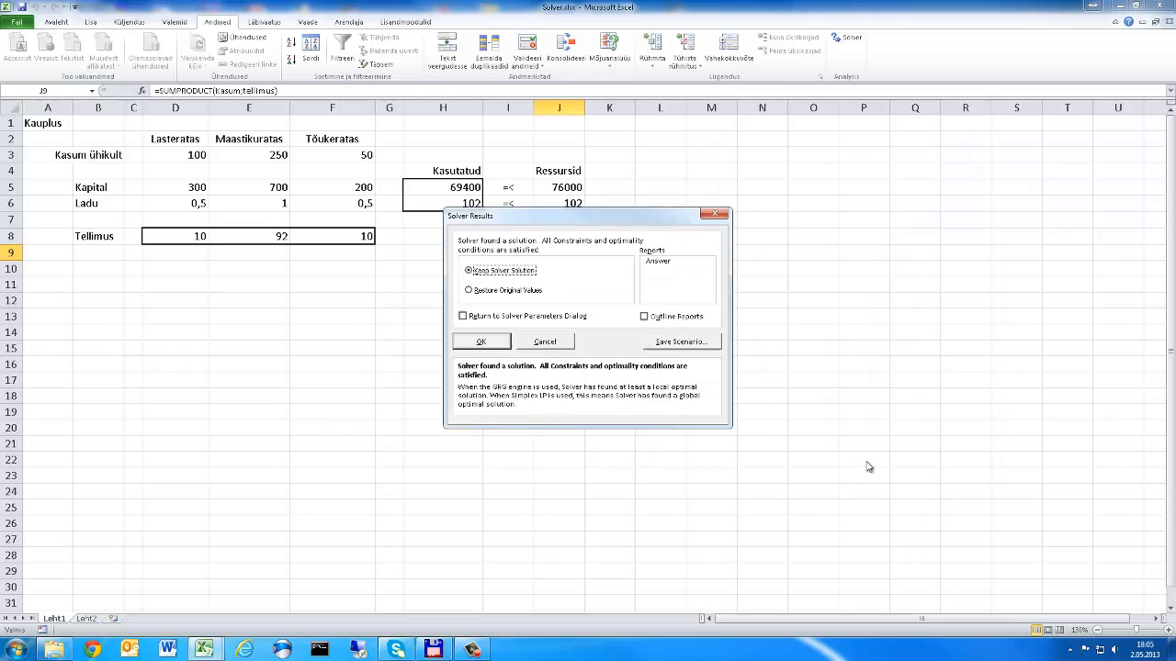
- Save the Solver solution as a scenario named Suurim and restore the original order values
{"action": "left_click_drag", "start_coordinate": [560, 228], "coordinate": [761, 160]}
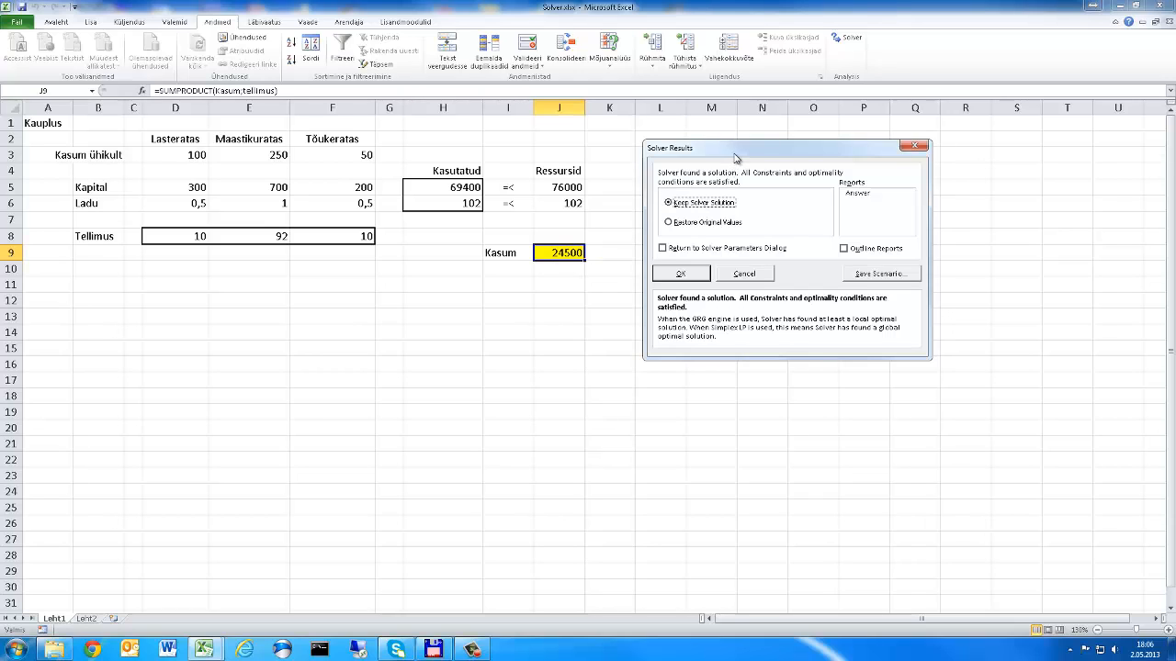
{"action": "left_click_drag", "start_coordinate": [738, 156], "coordinate": [705, 253]}
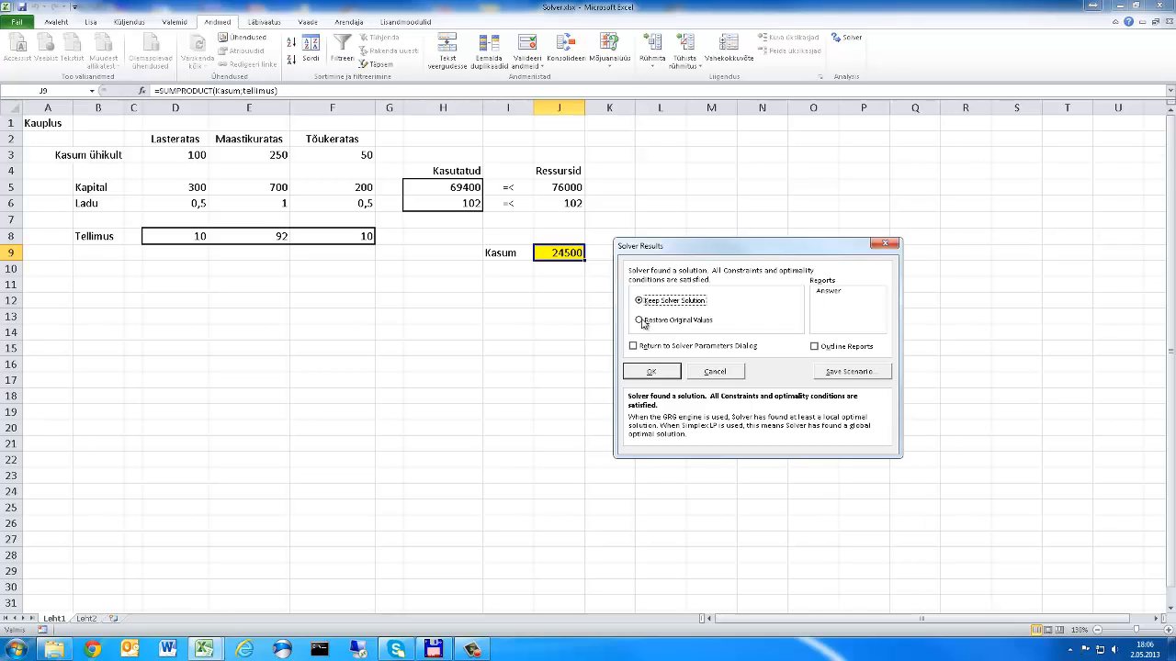
{"action": "left_click", "coordinate": [846, 372]}
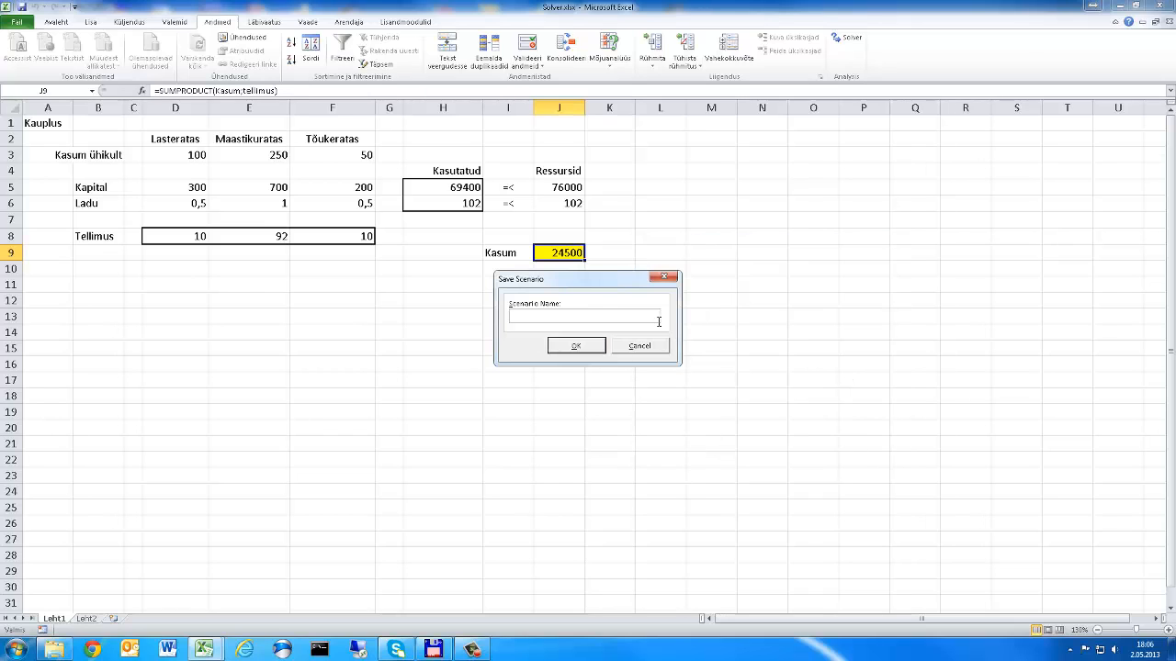
{"action": "left_click_drag", "start_coordinate": [593, 286], "coordinate": [691, 178]}
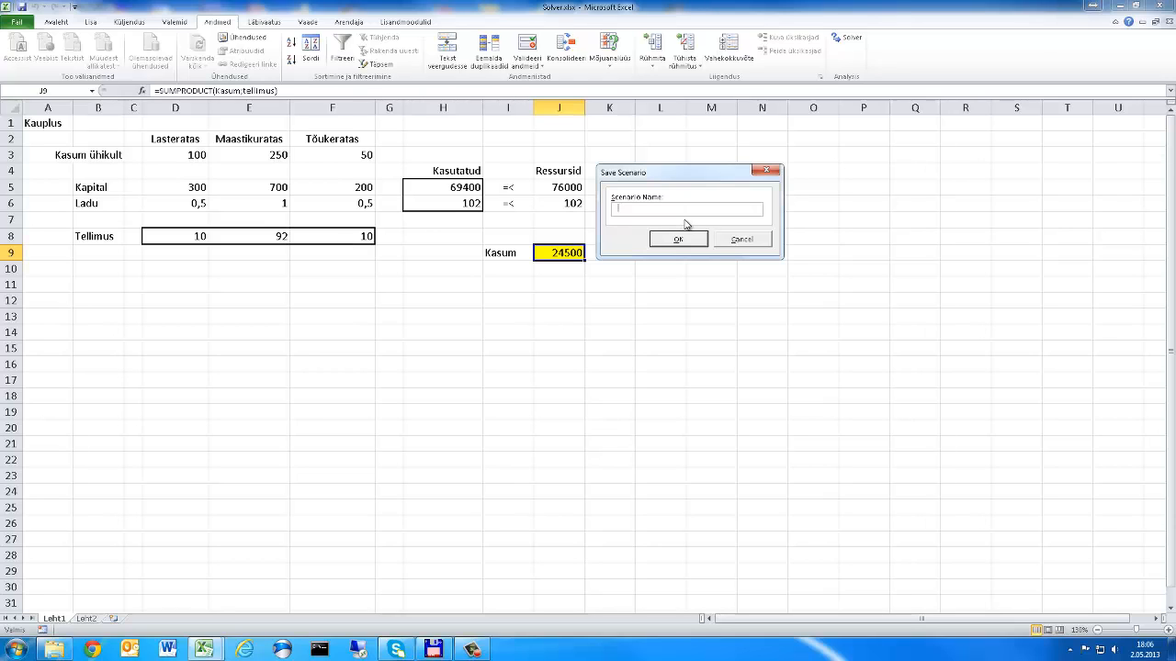
{"action": "type", "text": "Suurim"}
{"action": "left_click", "coordinate": [678, 241]}
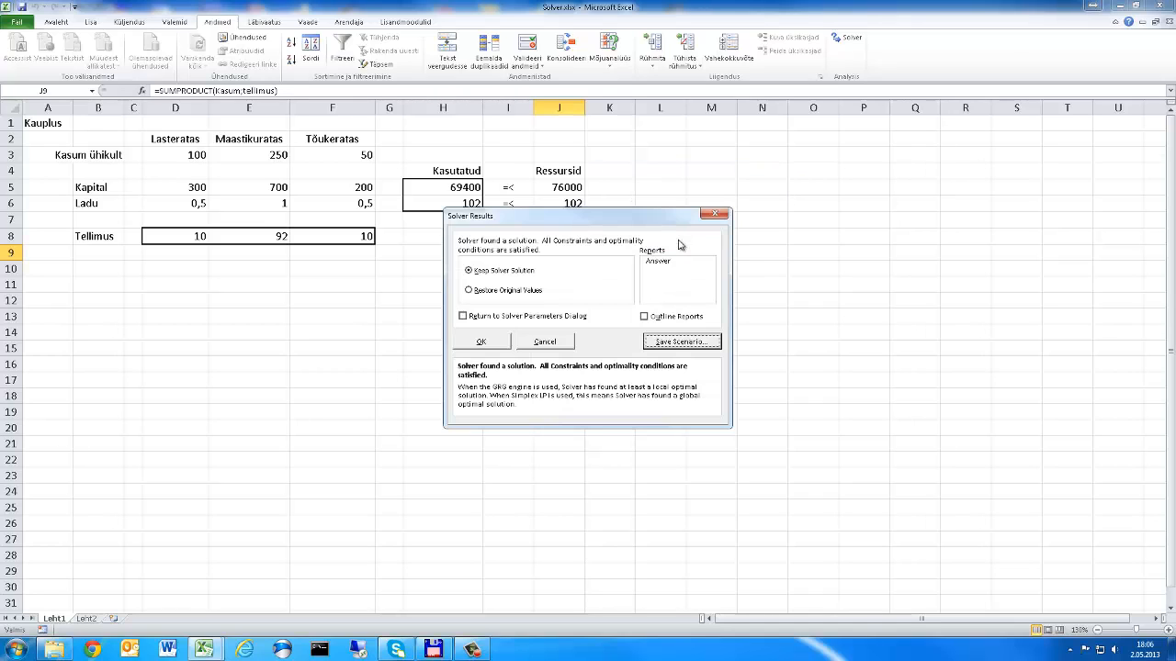
{"action": "left_click", "coordinate": [469, 291]}
{"action": "left_click", "coordinate": [481, 341]}
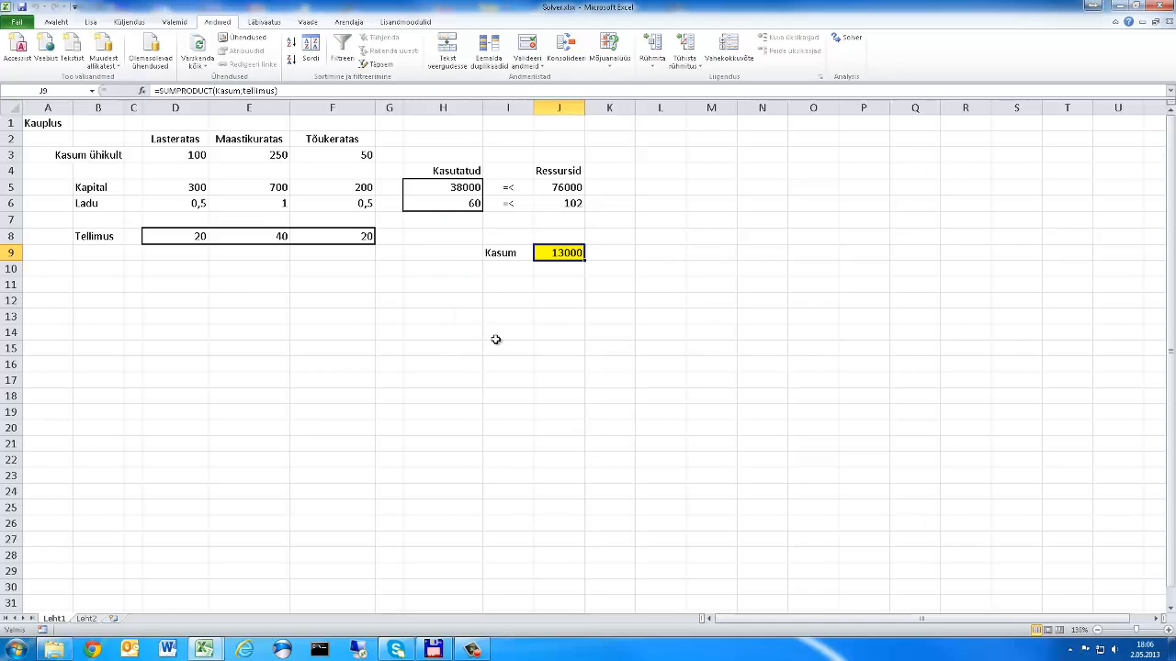
- Change the Solver target for the profit in J9 to a value of 20000 and solve again
{"action": "left_click", "coordinate": [846, 37]}
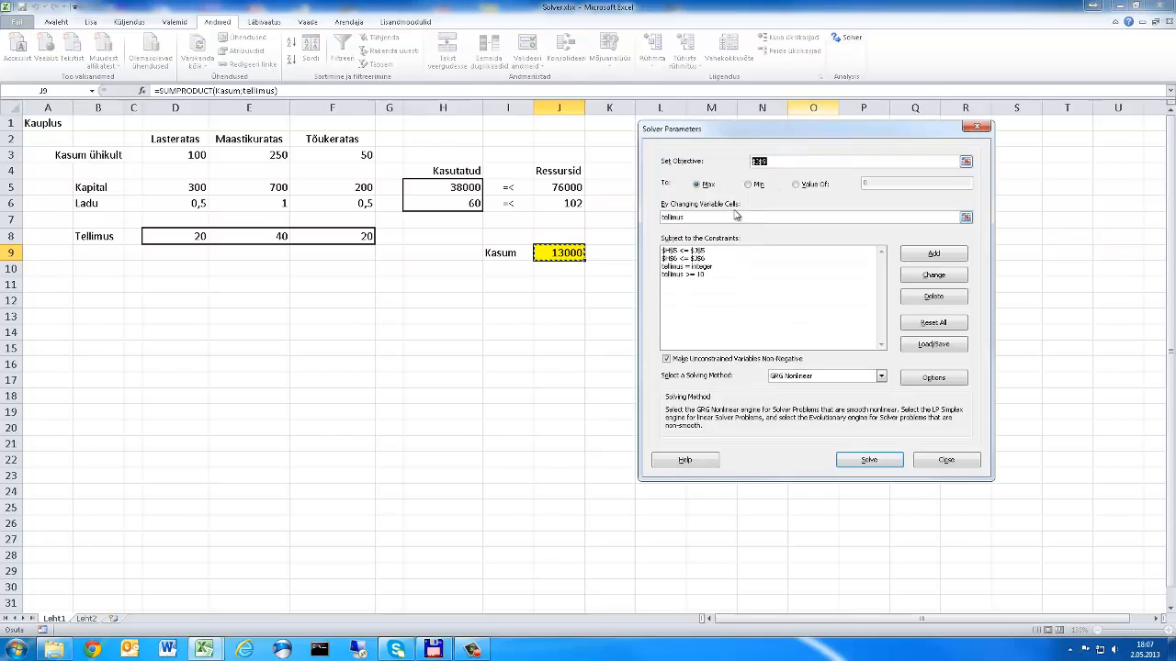
{"action": "left_click", "coordinate": [795, 184]}
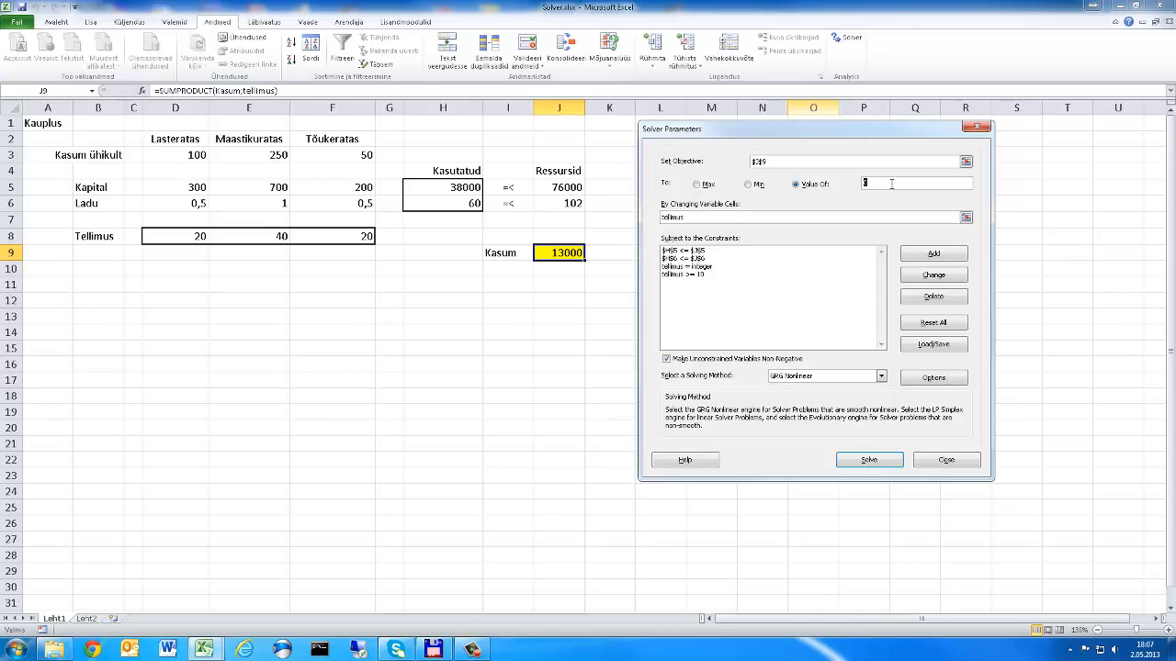
{"action": "type", "text": "20000"}
{"action": "left_click", "coordinate": [701, 217]}
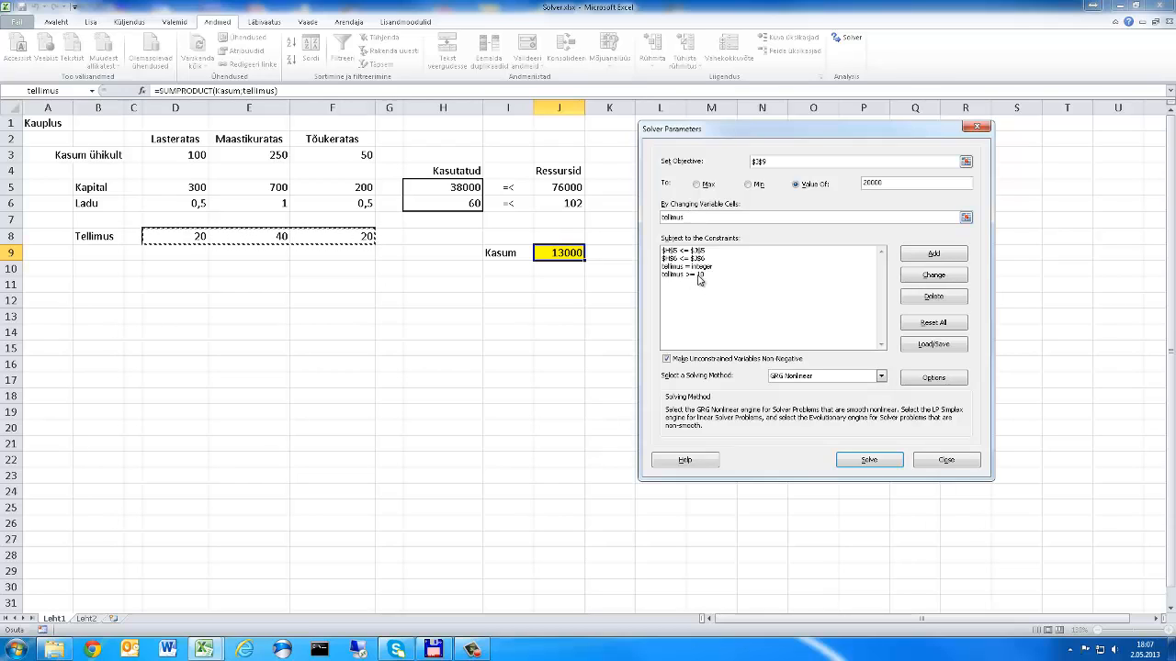
{"action": "left_click", "coordinate": [868, 461]}
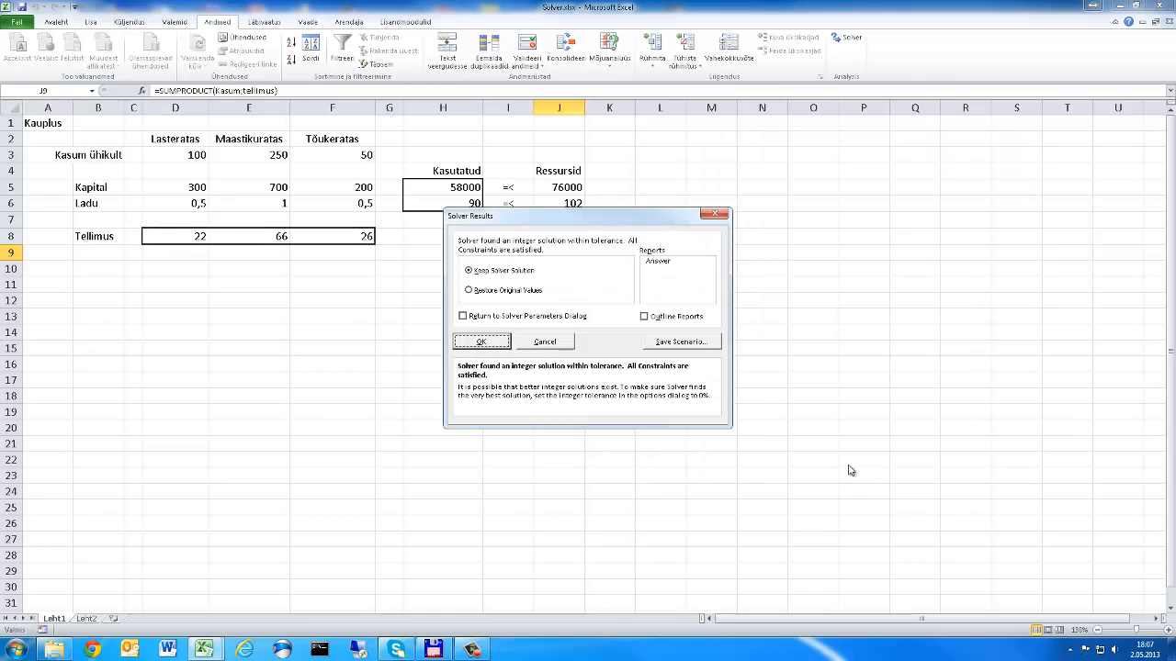
- Save the new solution as a scenario named 20000 and keep the Solver solution in the sheet
{"action": "left_click_drag", "start_coordinate": [368, 336], "coordinate": [338, 299]}
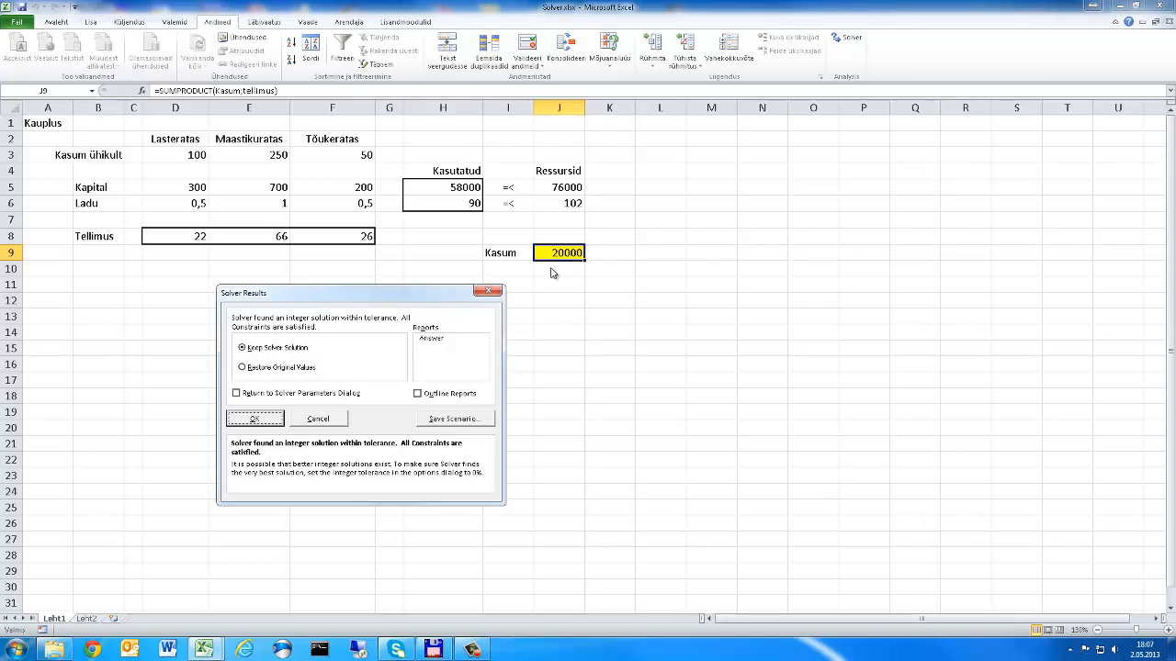
{"action": "left_click", "coordinate": [448, 420]}
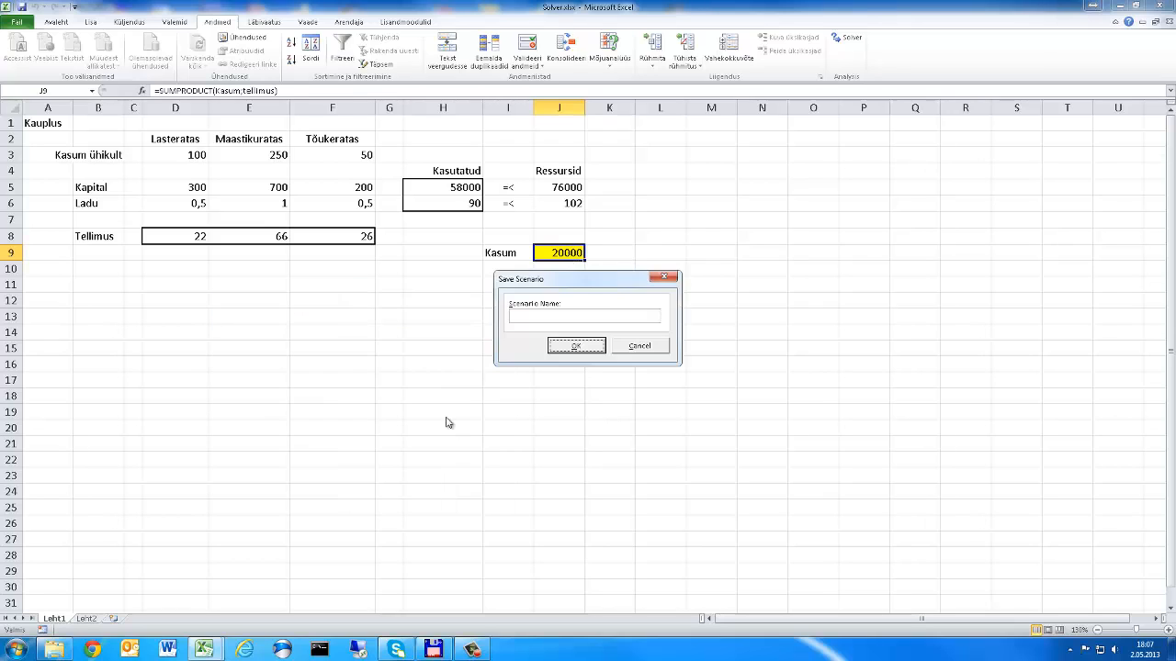
{"action": "left_click", "coordinate": [544, 318]}
{"action": "key", "text": "Return"}
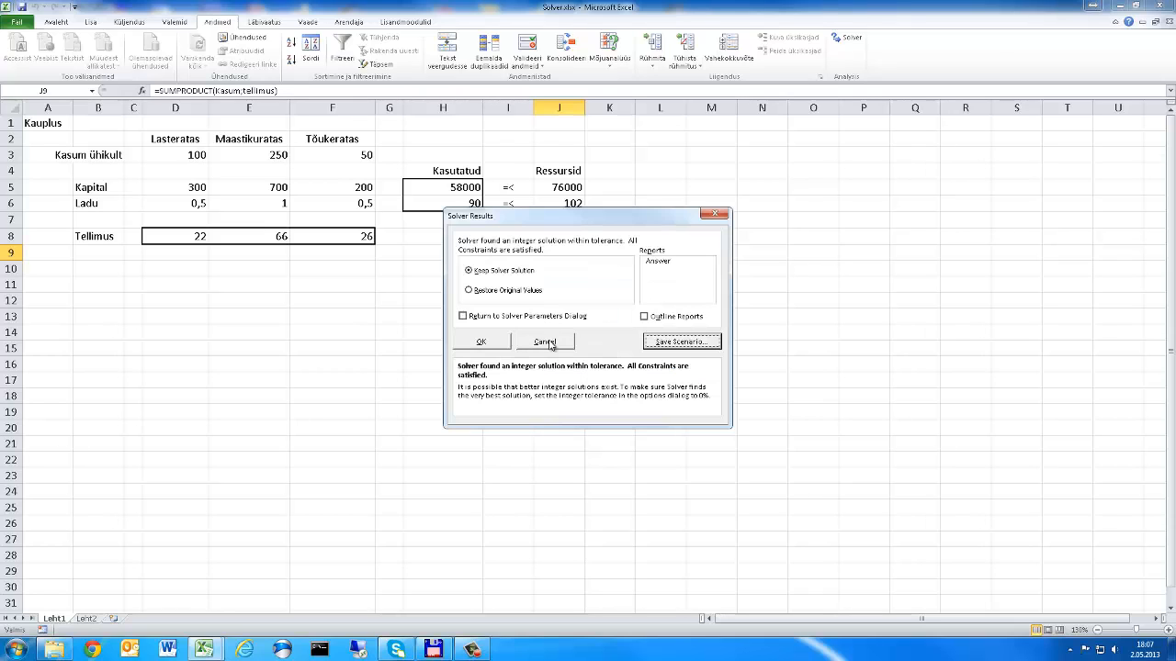
{"action": "left_click", "coordinate": [482, 341]}
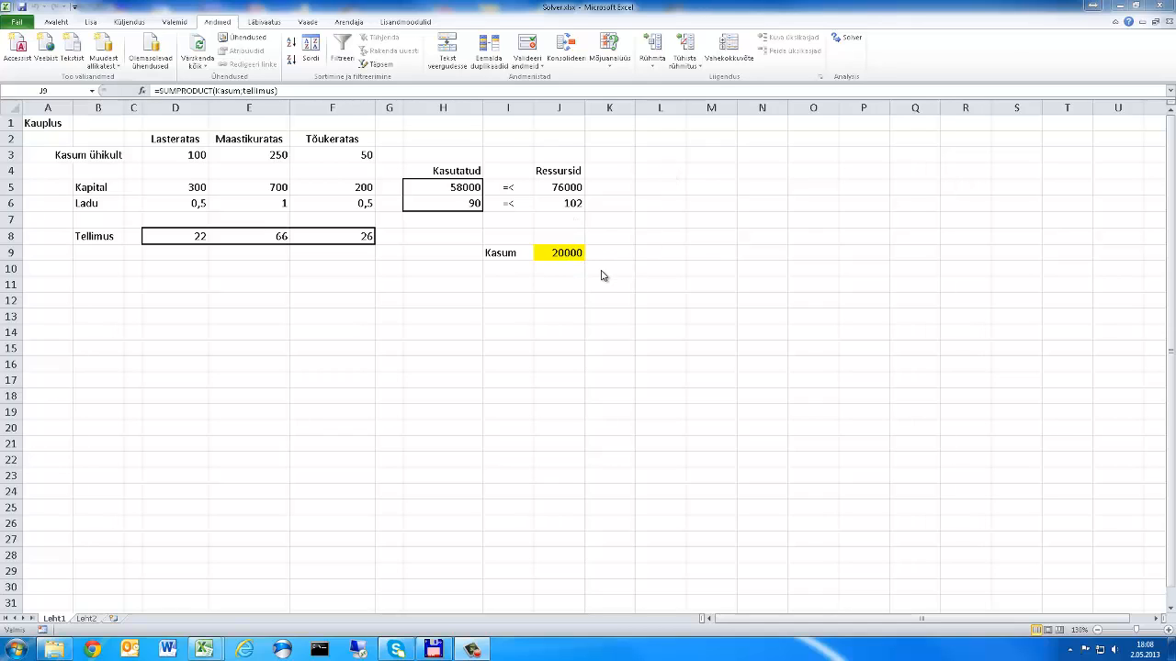
- Show the Suurim scenario in the sheet using the Scenario Manager
{"action": "left_click", "coordinate": [611, 66]}
{"action": "left_click", "coordinate": [611, 65]}
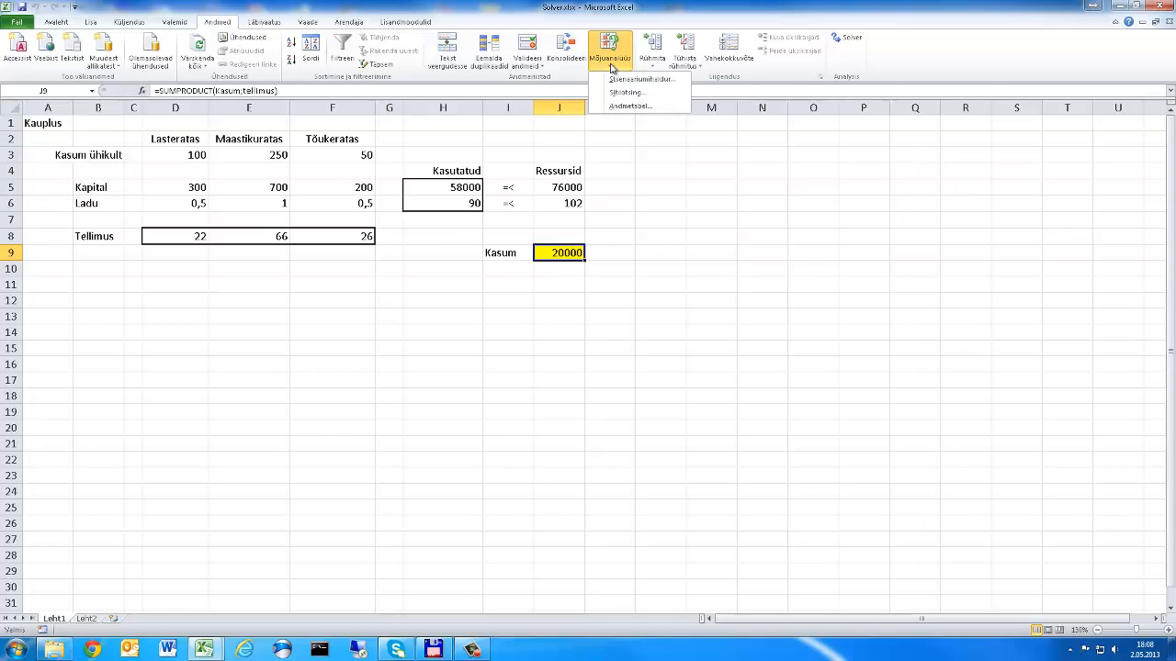
{"action": "left_click", "coordinate": [630, 81]}
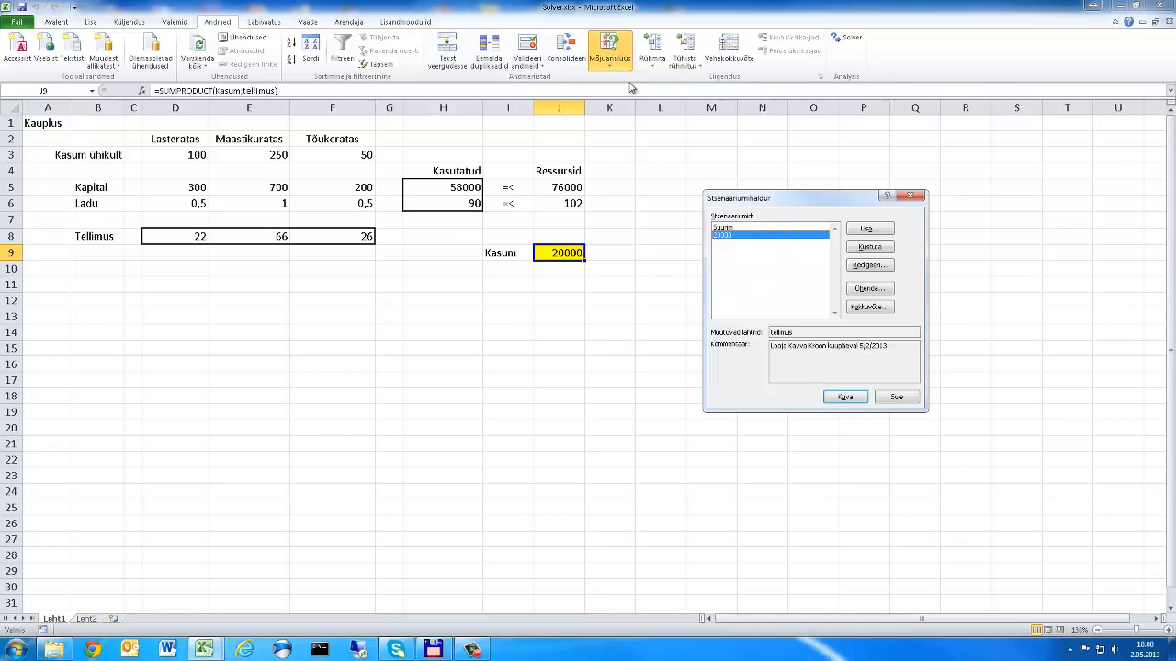
{"action": "left_click", "coordinate": [732, 229]}
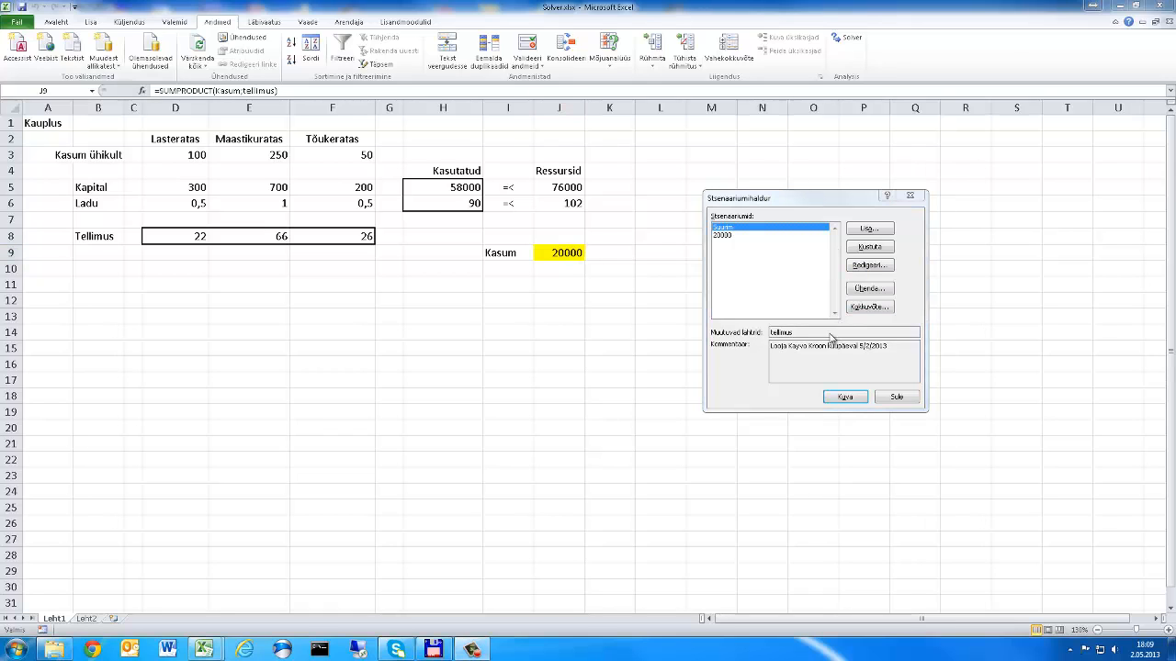
{"action": "left_click", "coordinate": [845, 399]}
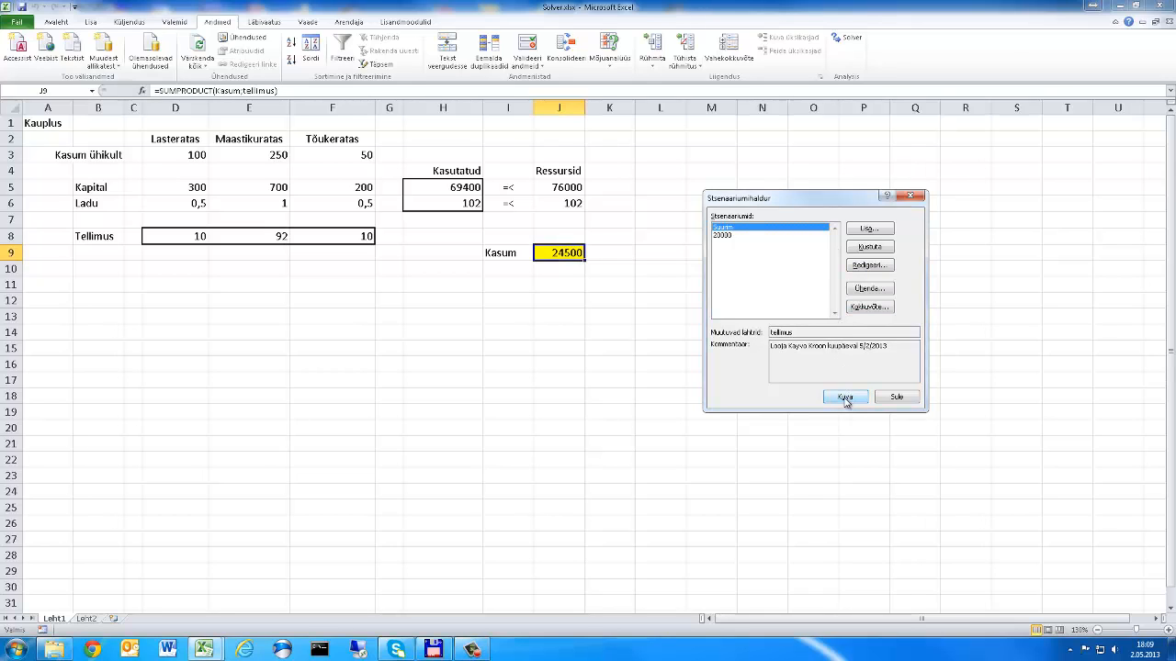
- Show the 20000 scenario in the sheet and close the Scenario Manager
{"action": "left_click", "coordinate": [721, 235]}
{"action": "left_click", "coordinate": [845, 398]}
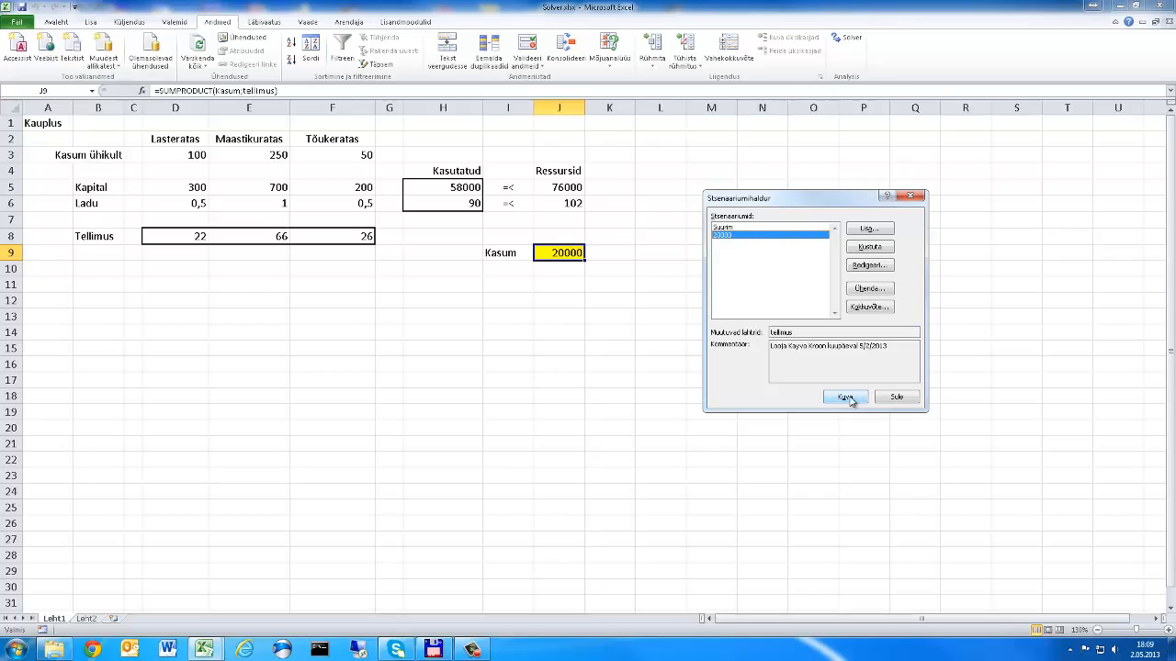
{"action": "left_click", "coordinate": [896, 397]}
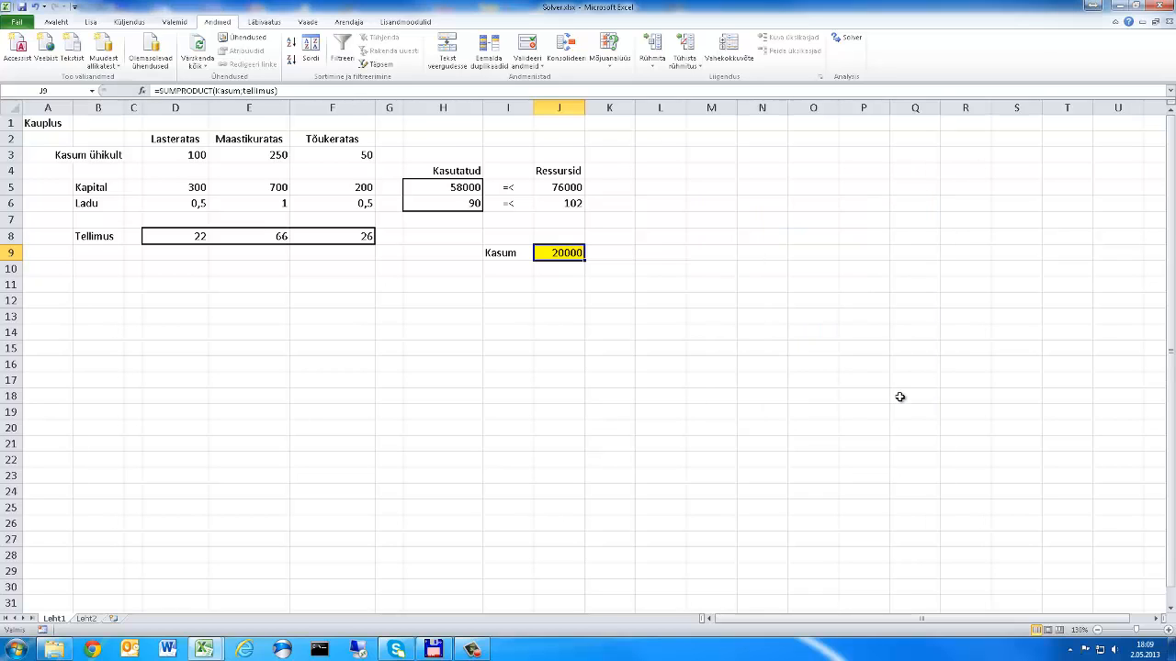